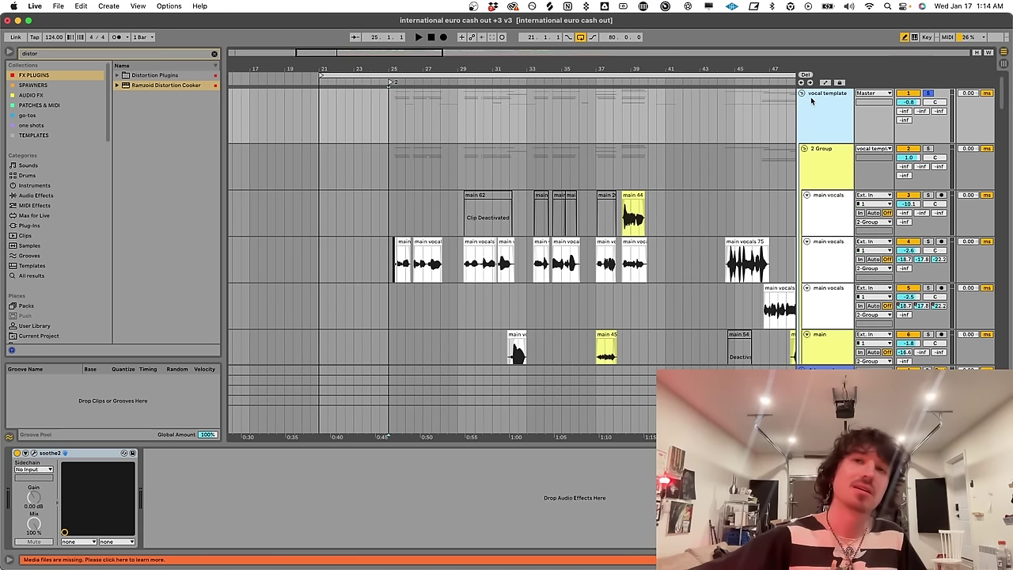
Play the soloed vocal template group from bar 25 and look through its main vocals tracks
scroll(301, 251, "down", 5)
scroll(333, 255, "up", 5)
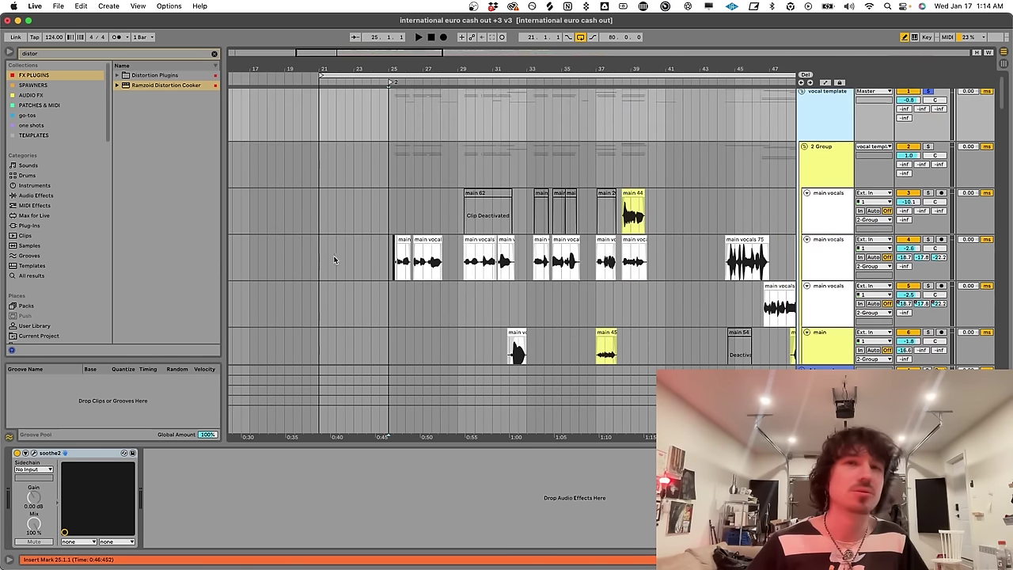
key("space")
left_click(386, 210)
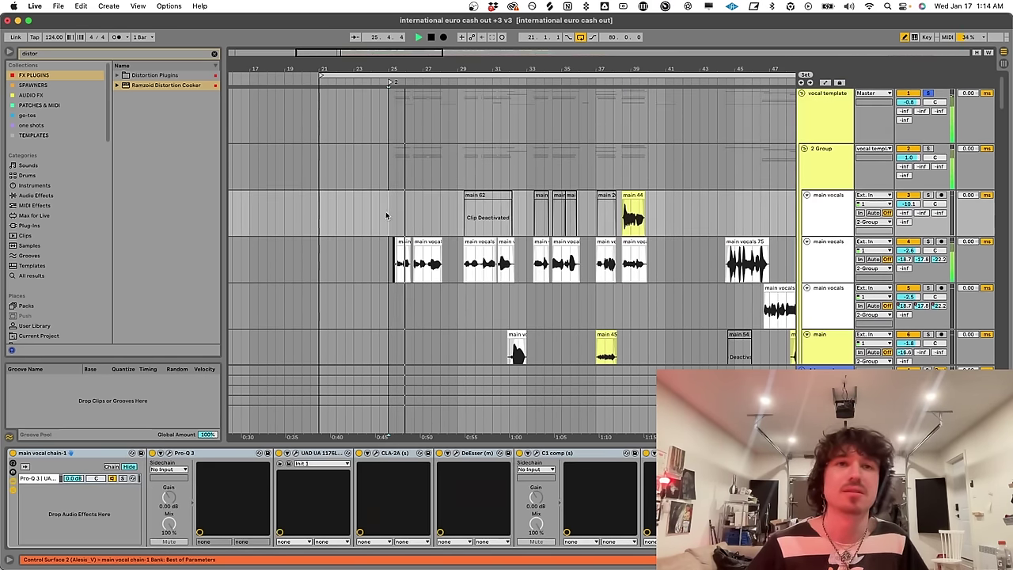
scroll(390, 220, "down", 6)
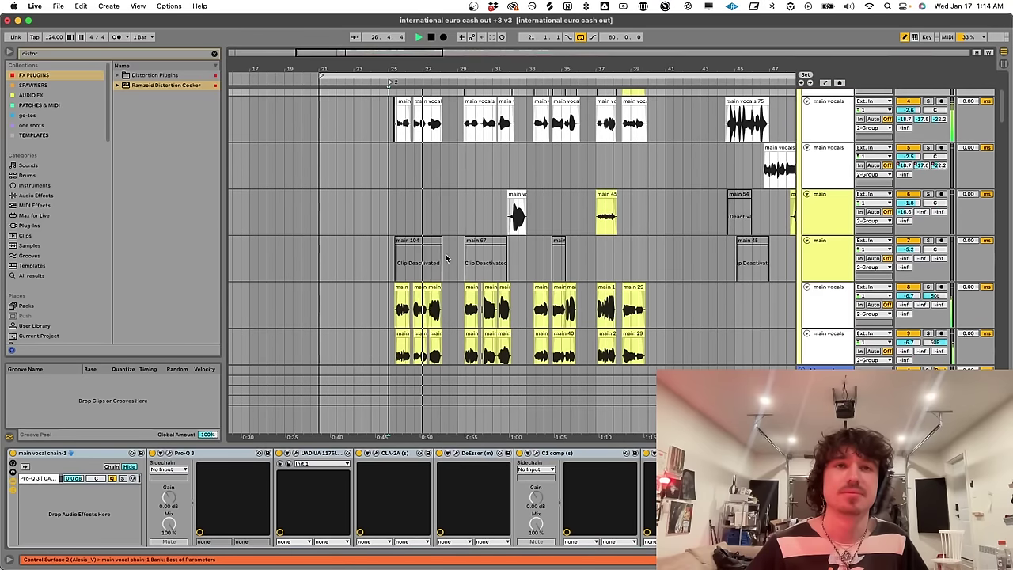
scroll(396, 263, "up", 1)
left_click(418, 268)
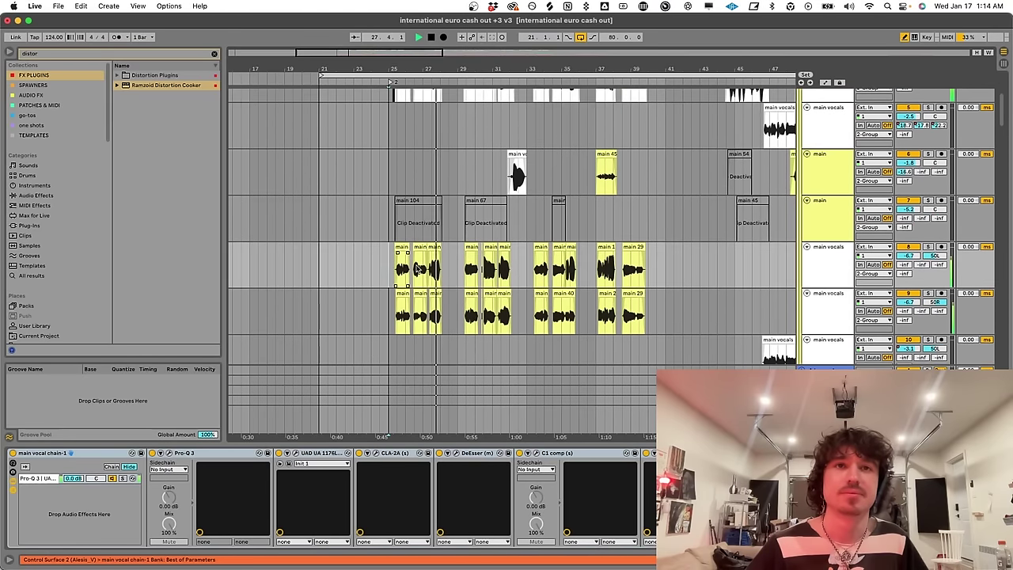
Solo the two hard-panned main vocals tracks 8 and 9 and play them from bar 25
left_click(825, 263)
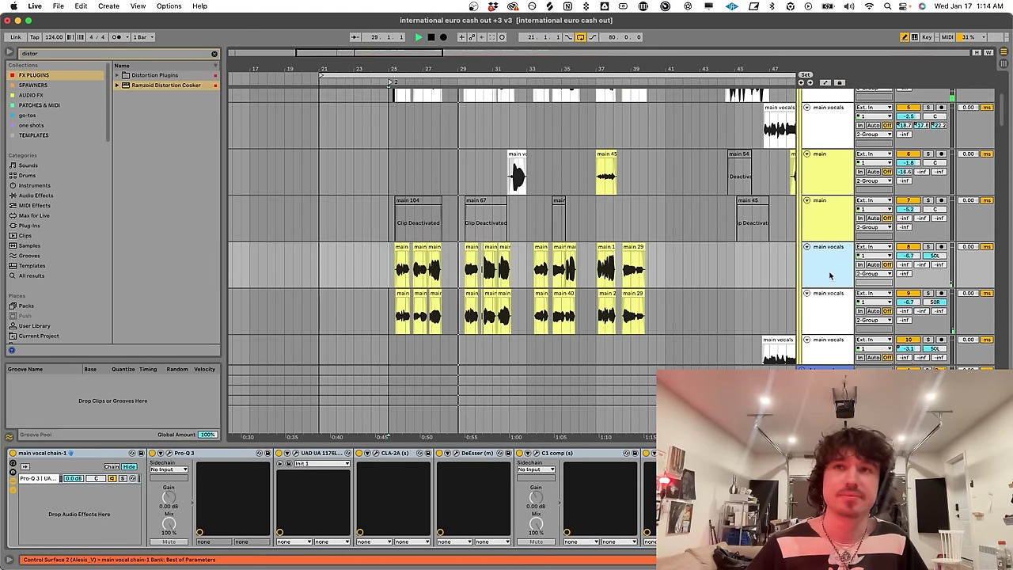
left_click(831, 301)
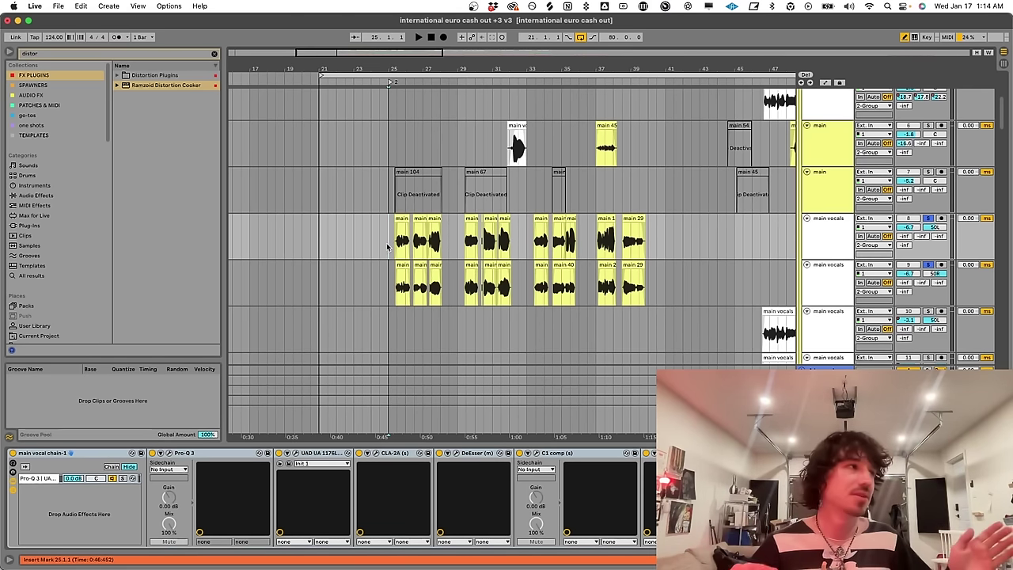
key("space")
scroll(407, 247, "down", 2)
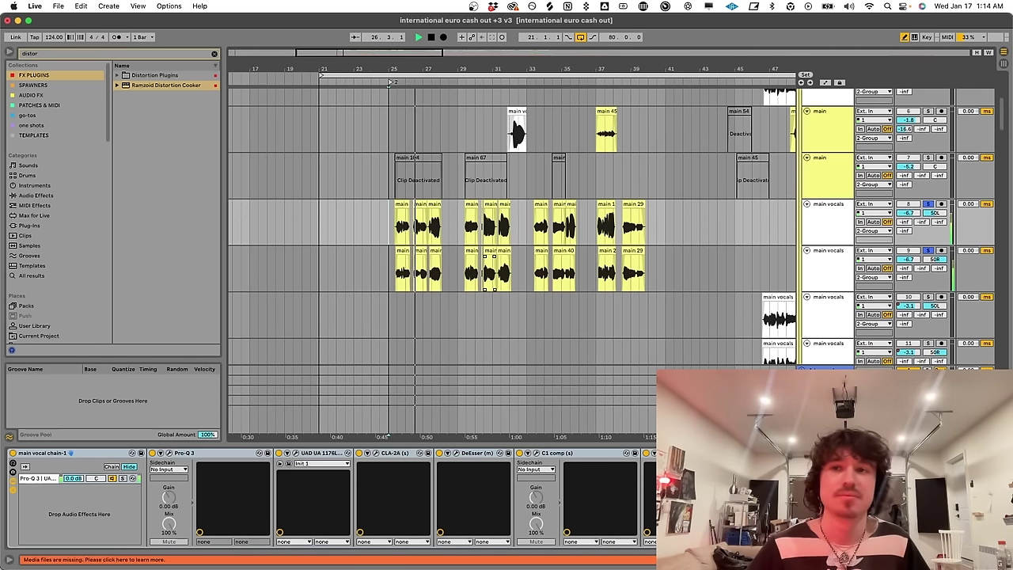
scroll(332, 497, "right", 15)
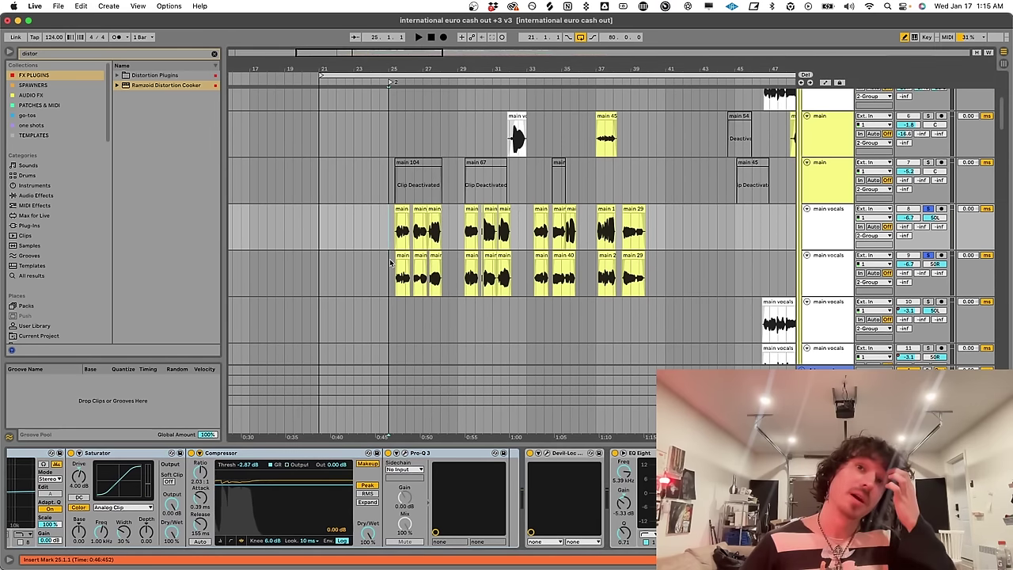
left_click(389, 255)
left_click(389, 261)
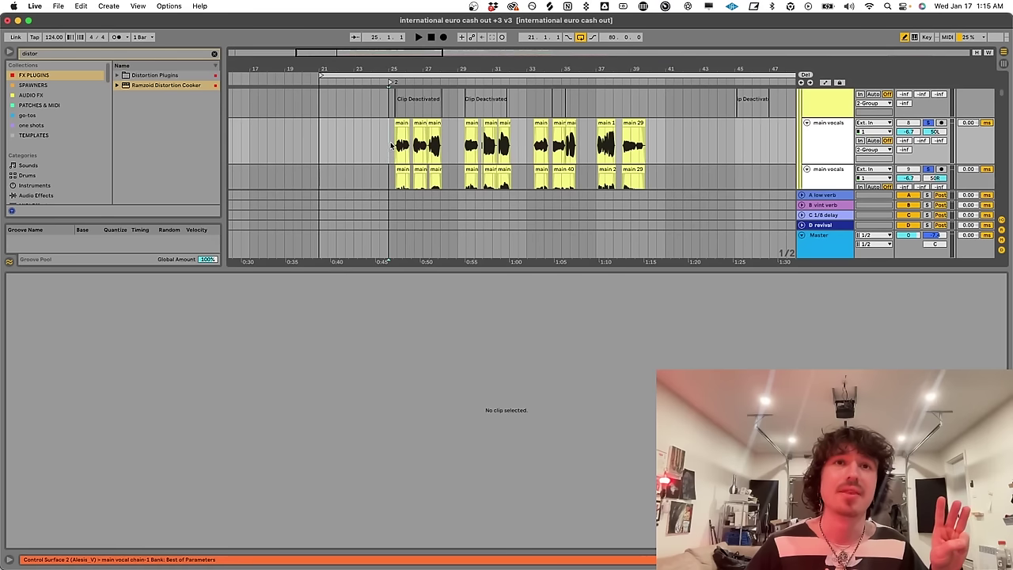
Reset the pitch of all clips between bars 25 and 40 on tracks 8 and 9 to 0 semitones and play them
left_click_drag(391, 145, 649, 181)
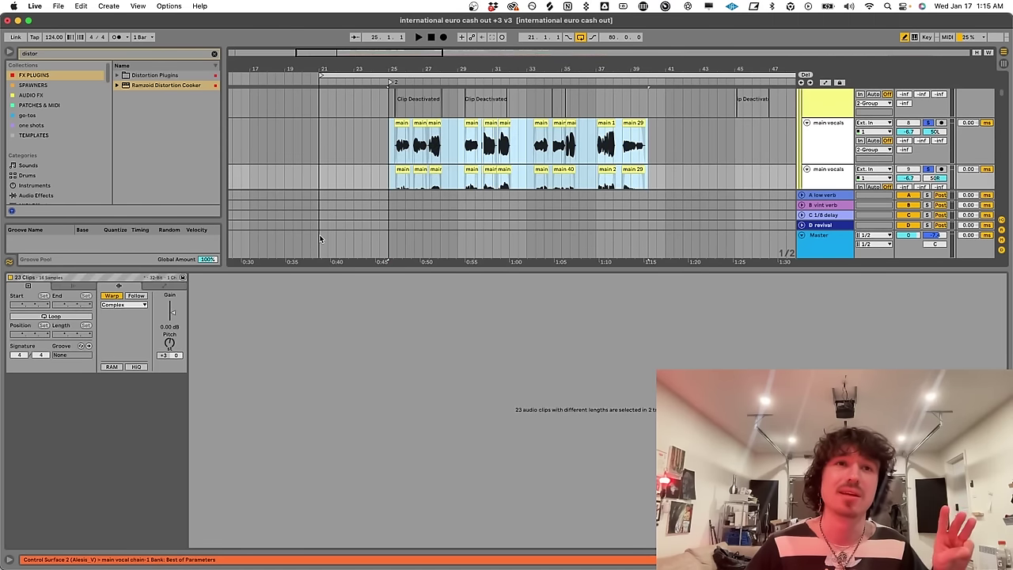
double_click(168, 346)
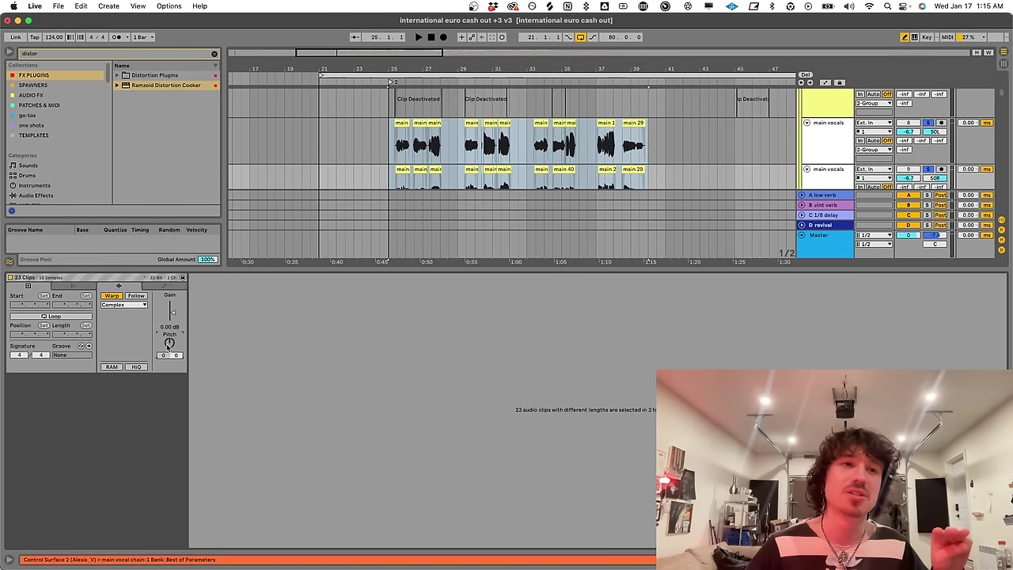
left_click(400, 148)
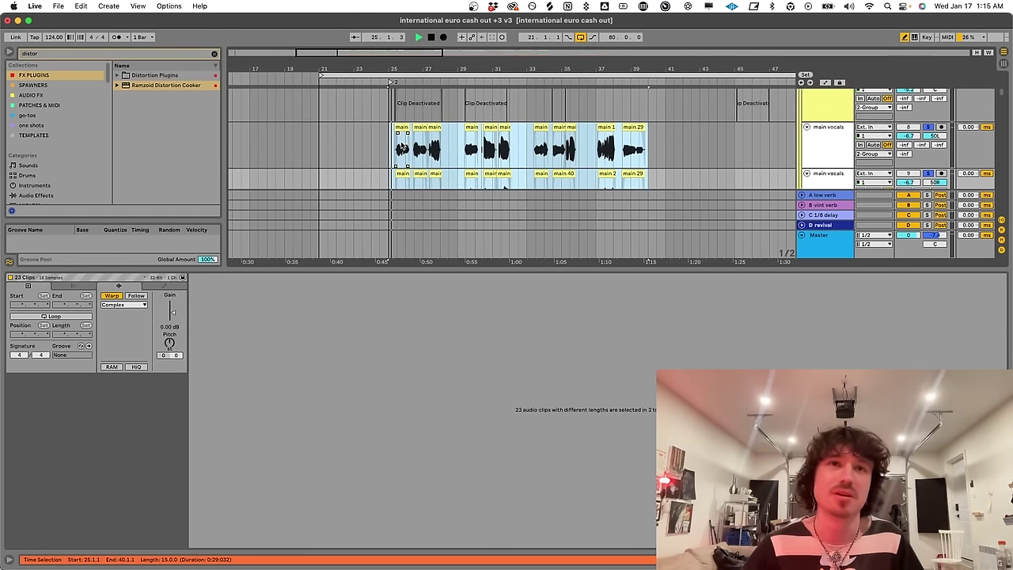
scroll(402, 147, "down", 2)
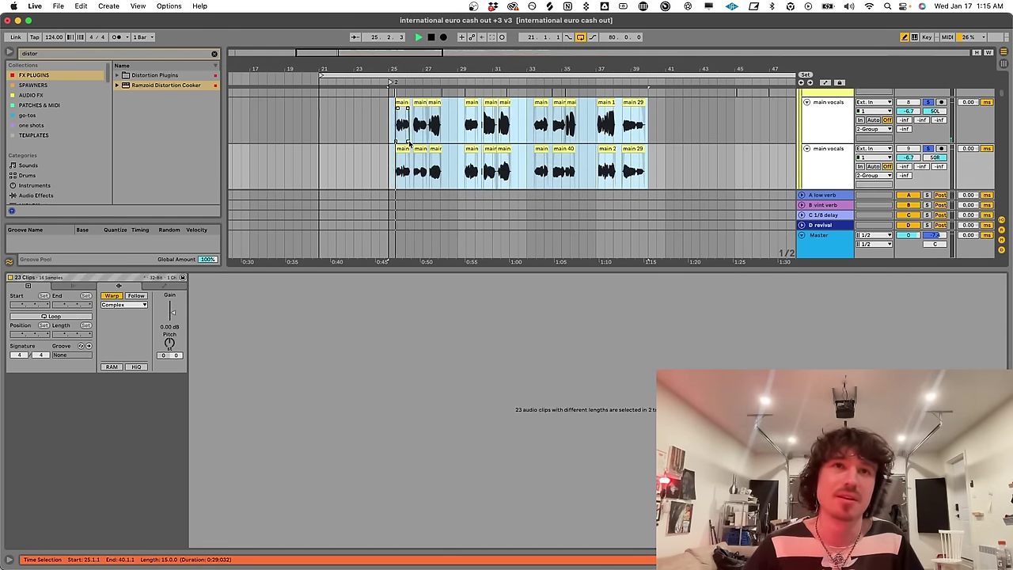
left_click(170, 344)
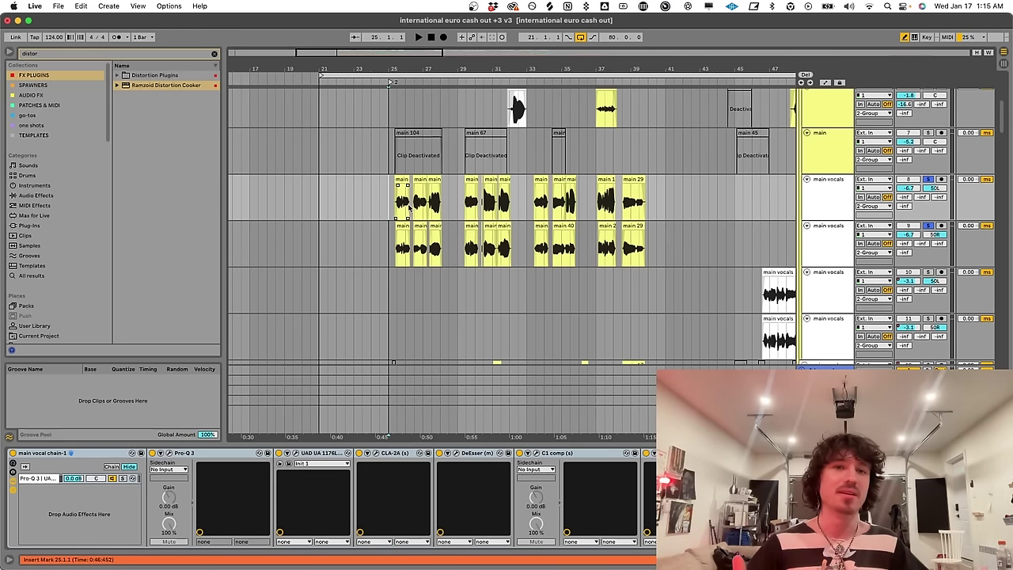
Solo the lead main vocals track 4 together with the doubles on tracks 8 and 9 and play them from bar 25
scroll(621, 244, "up", 2)
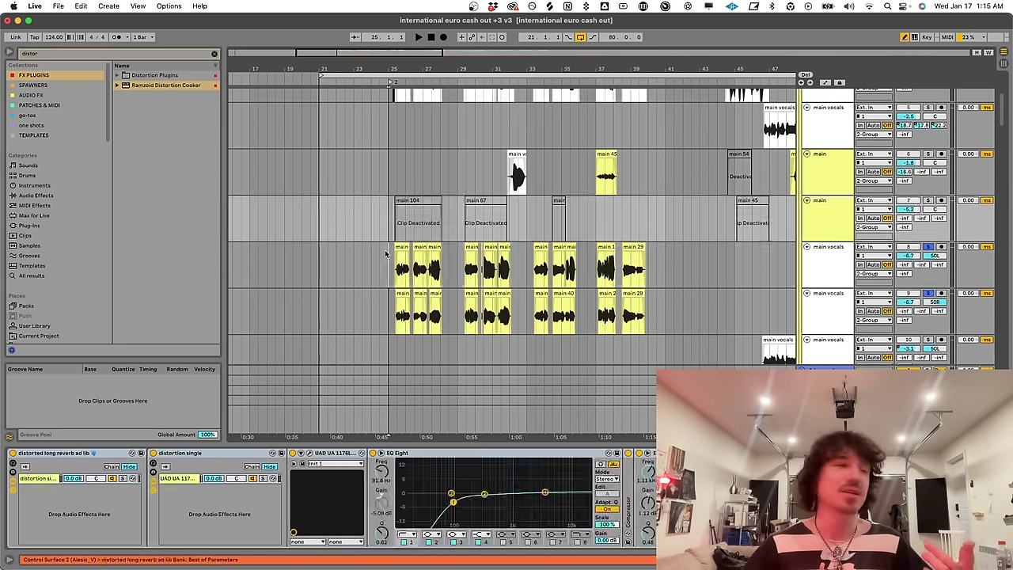
scroll(853, 178, "up", 3)
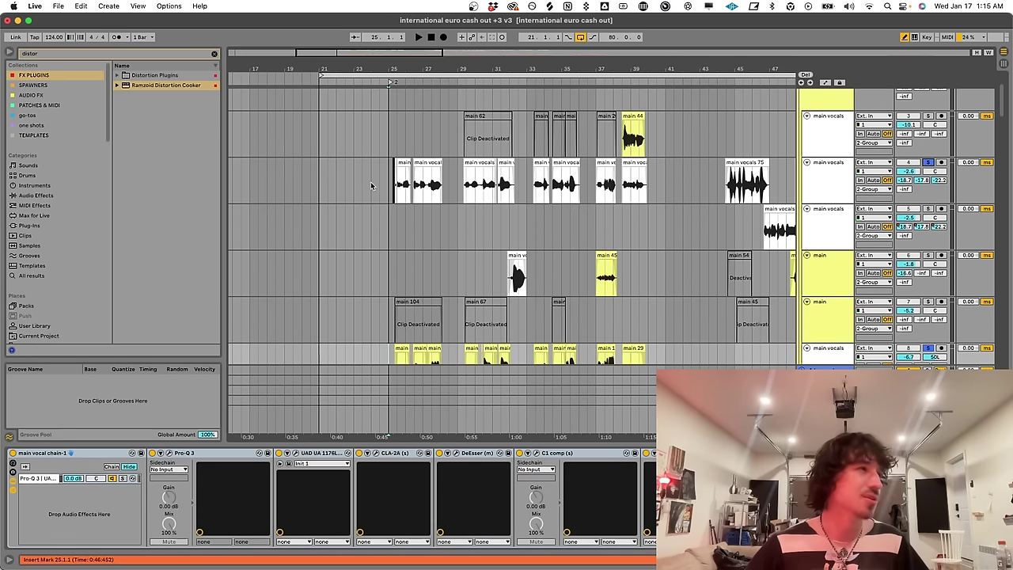
scroll(396, 190, "down", 10)
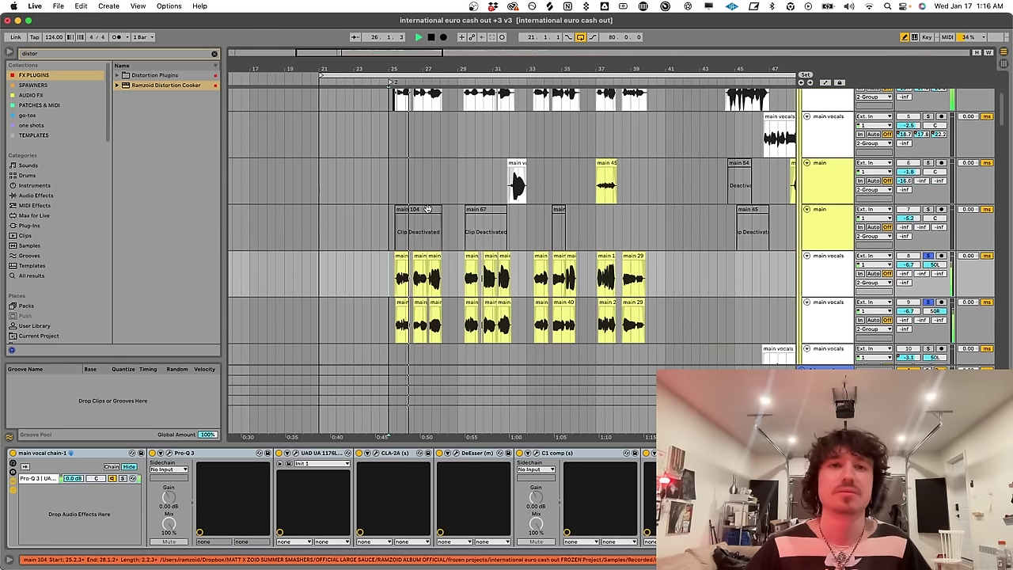
Solo track 13, play its ad-lib clip near bar 28, and examine the track's effect chain
left_click(442, 238)
left_click(442, 238)
scroll(455, 248, "up", 1)
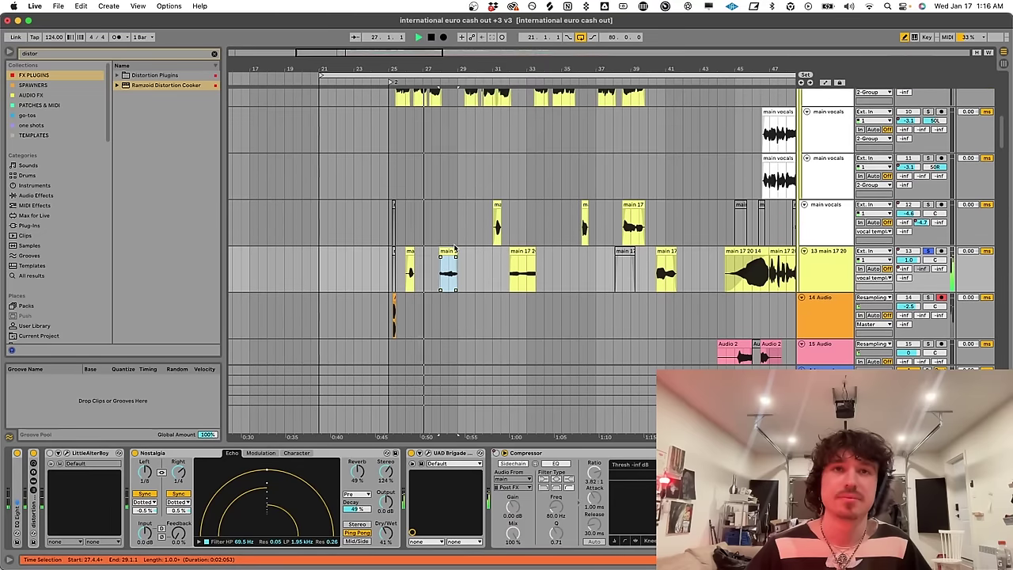
scroll(455, 248, "up", 1)
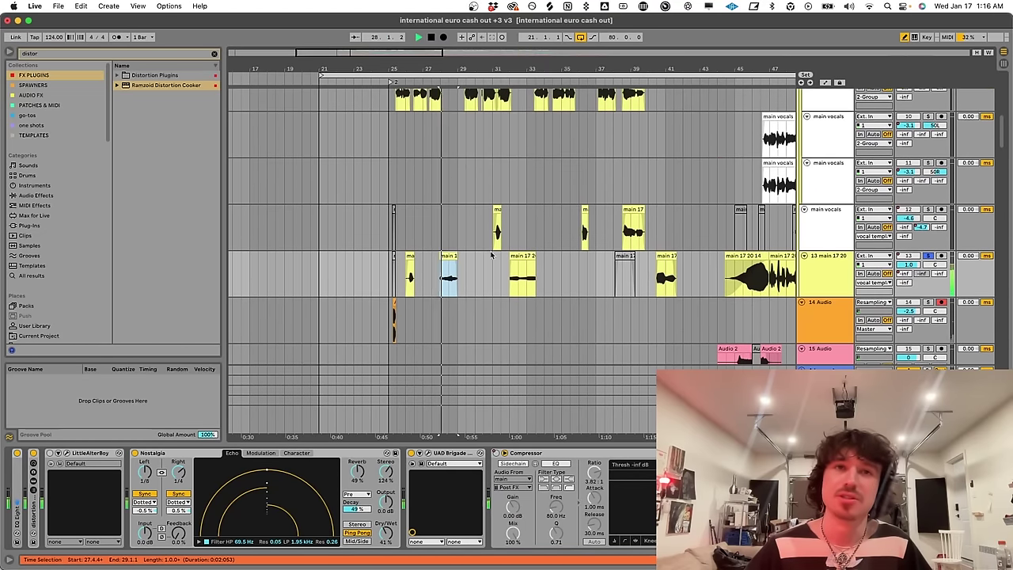
left_click(496, 453)
scroll(496, 475, "right", 3)
scroll(496, 475, "left", 3)
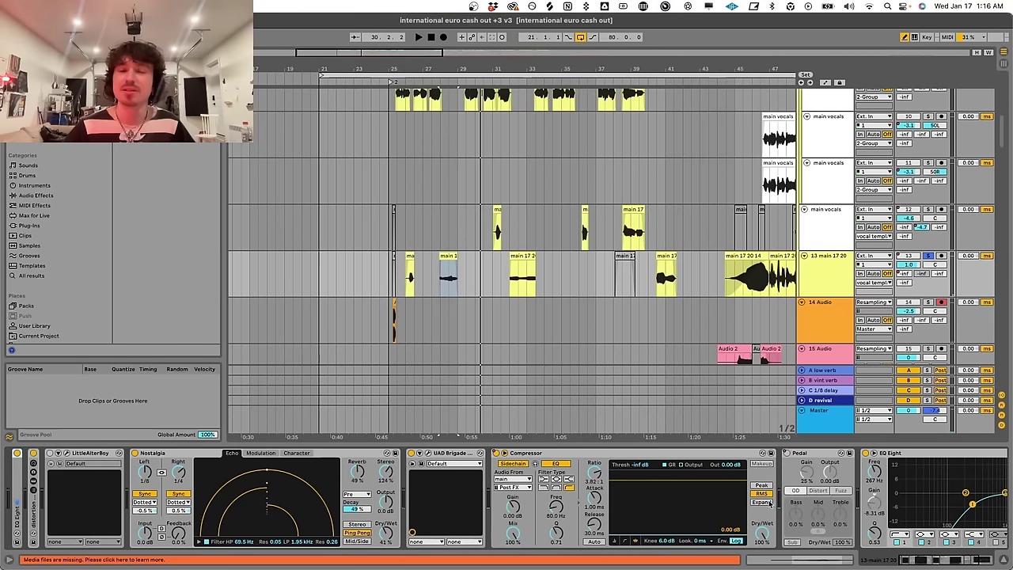
left_click(34, 509)
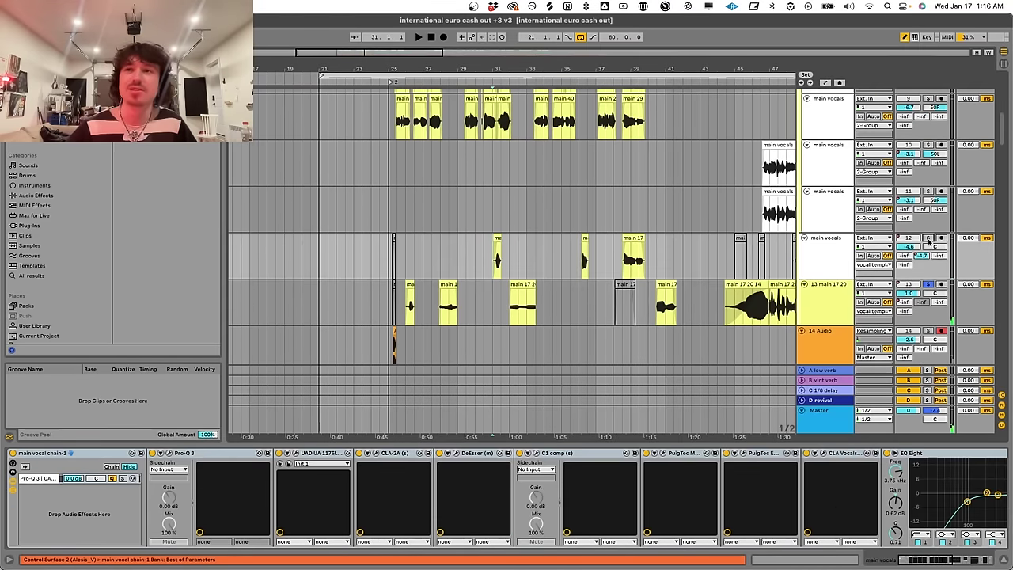
Audition the ad-lib clips from bar 31 onward, soloing main vocals track 12 and switching to track 13
left_click(929, 238)
key("space")
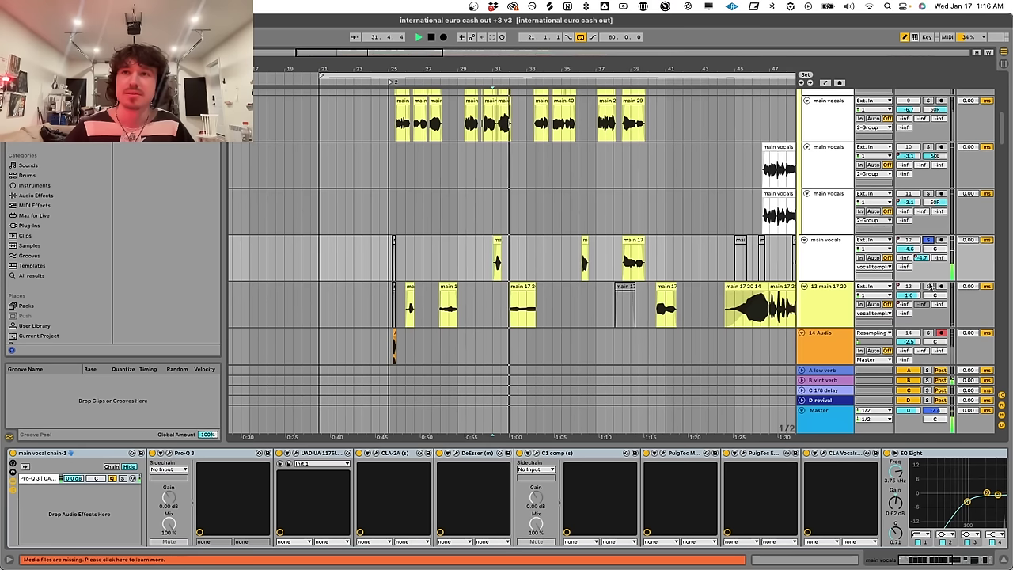
left_click(522, 309)
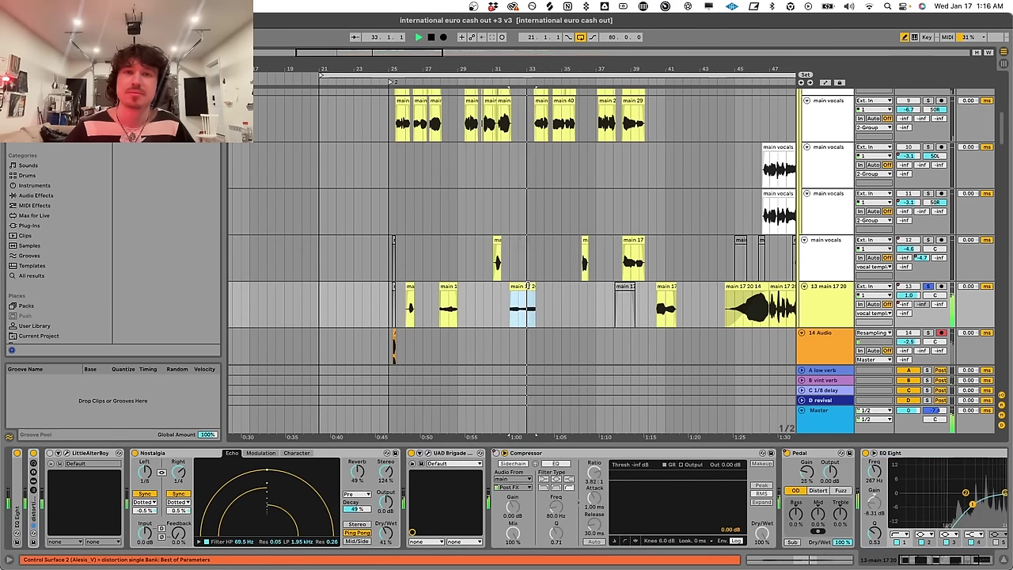
left_click(567, 262)
left_click(517, 286)
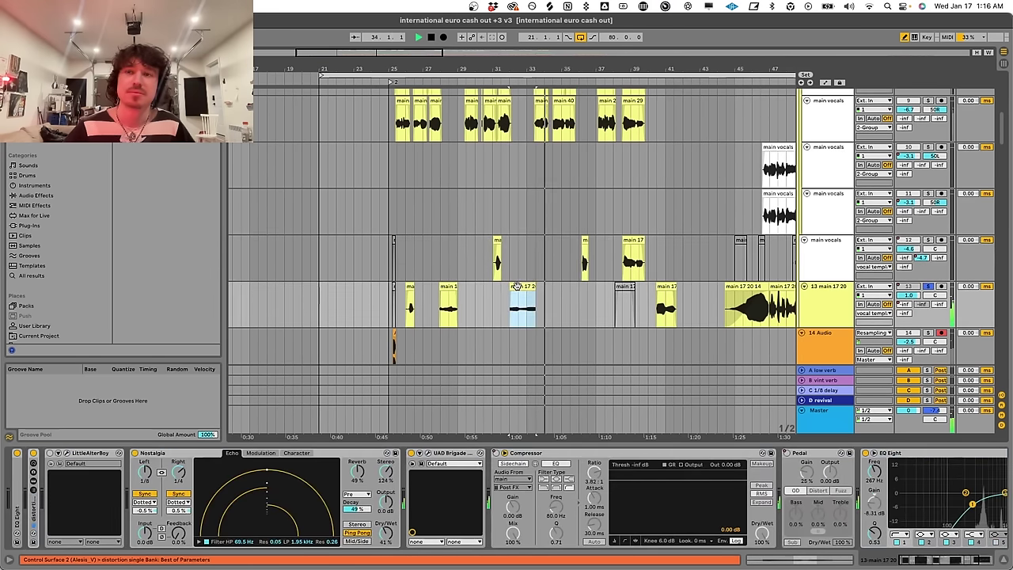
left_click(586, 242)
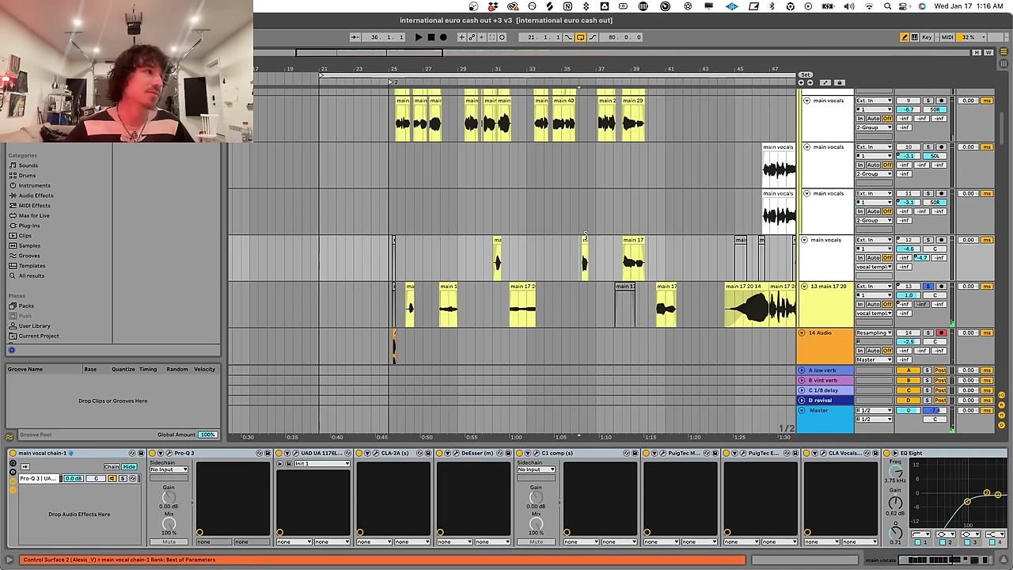
Solo tracks 12 and 13 together and play their ad-lib clips from bar 36 onward
scroll(881, 248, "up", 1)
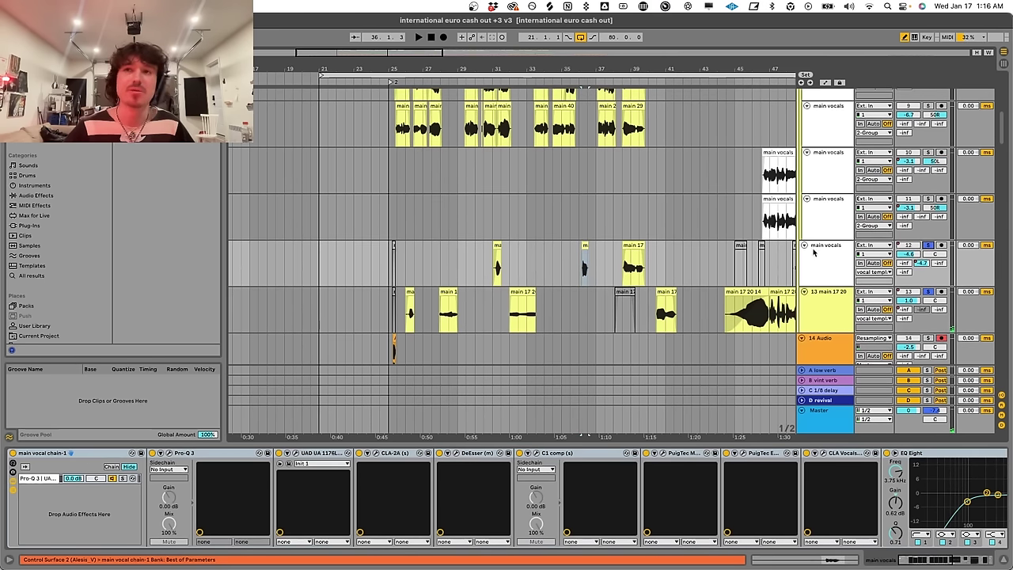
left_click(584, 272)
scroll(583, 273, "up", 1)
key("space")
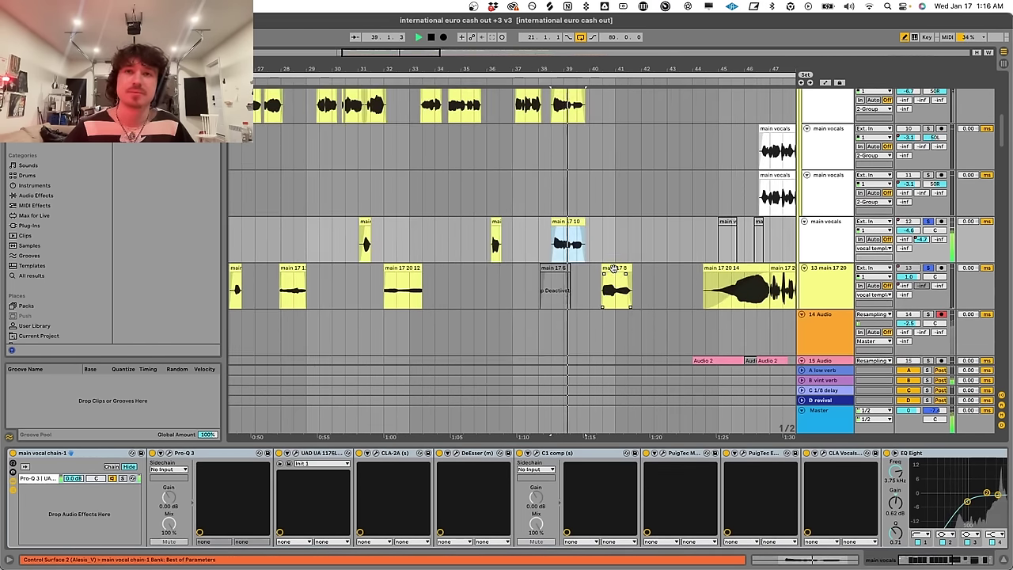
left_click(606, 267)
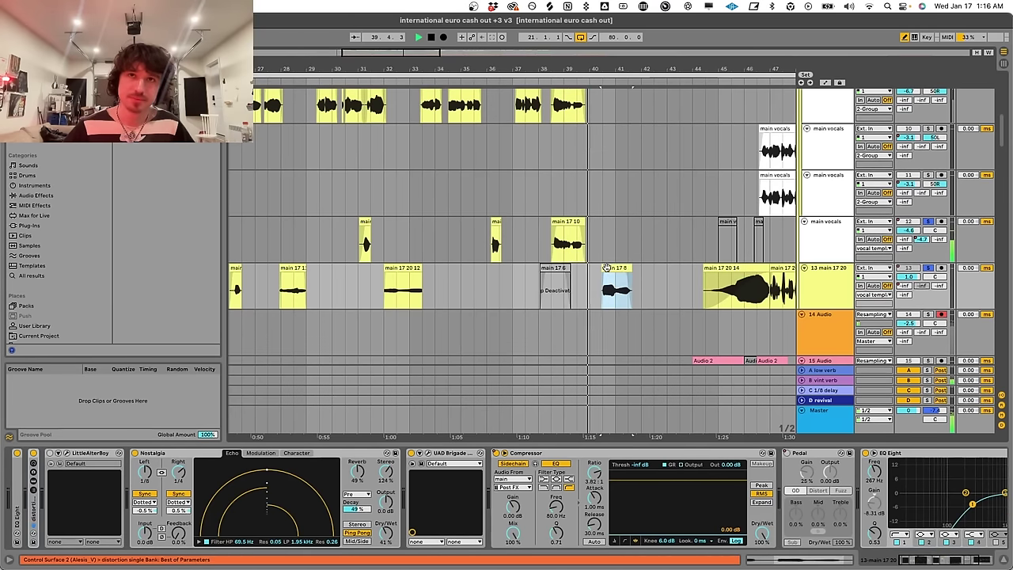
left_click(567, 235)
left_click_drag(496, 252, 640, 305)
left_click(472, 242)
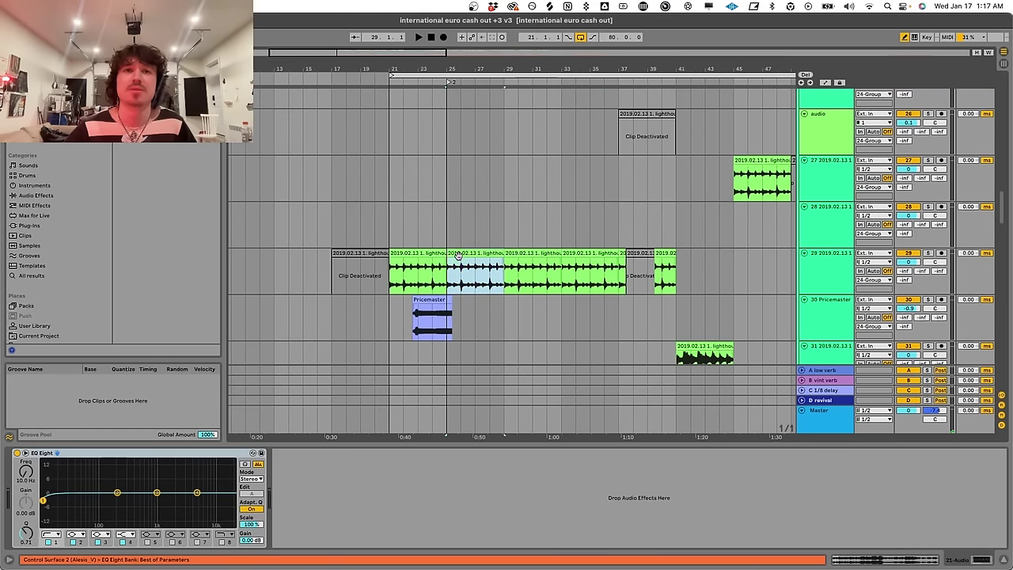
Solo 24 Group and play it from bar 25, checking the lighthouse sample on track 29 and the Pricemaster clip on track 30
left_click(458, 255)
scroll(707, 301, "up", 20)
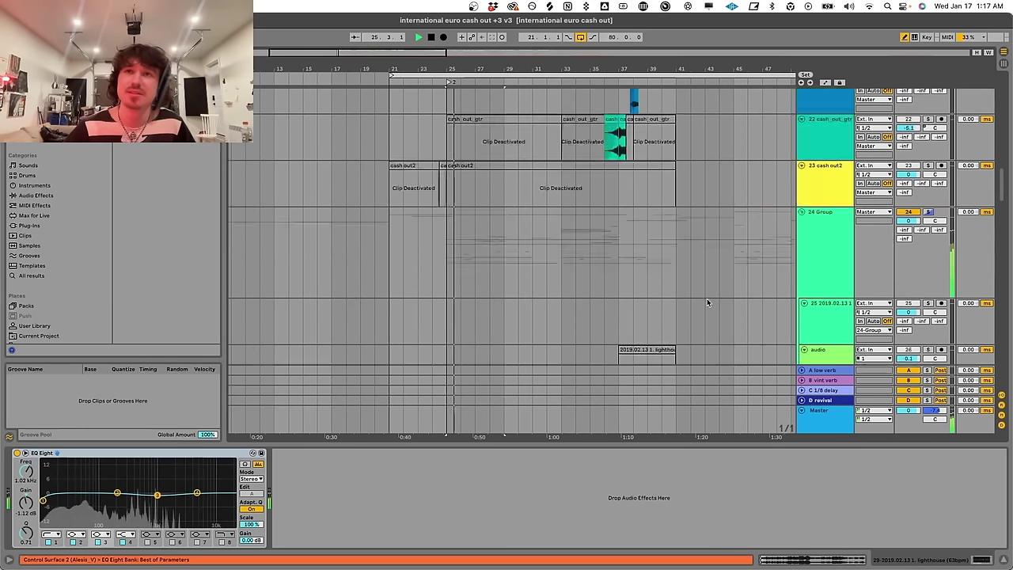
left_click(803, 95)
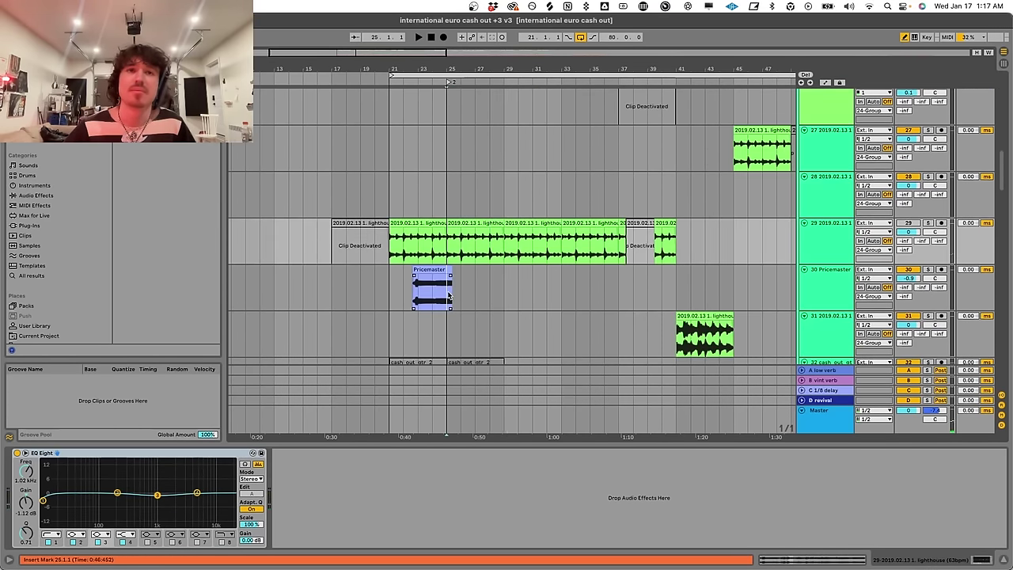
left_click(460, 277)
scroll(462, 278, "down", 5)
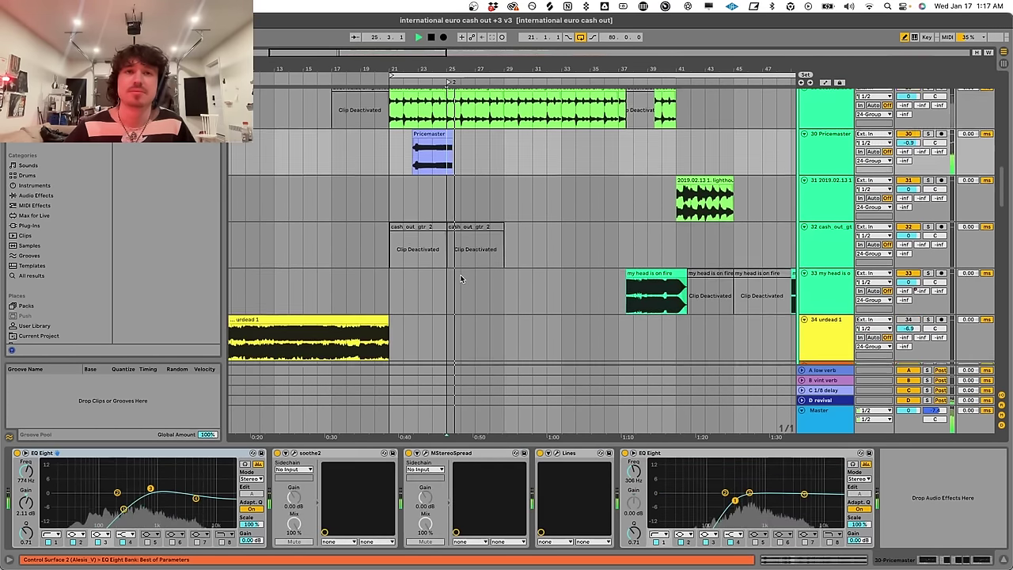
Play the Ramzoid 808 Cooker 2 (Freeze) clips on the artifact inserter track and examine them around bar 28
scroll(459, 274, "down", 15)
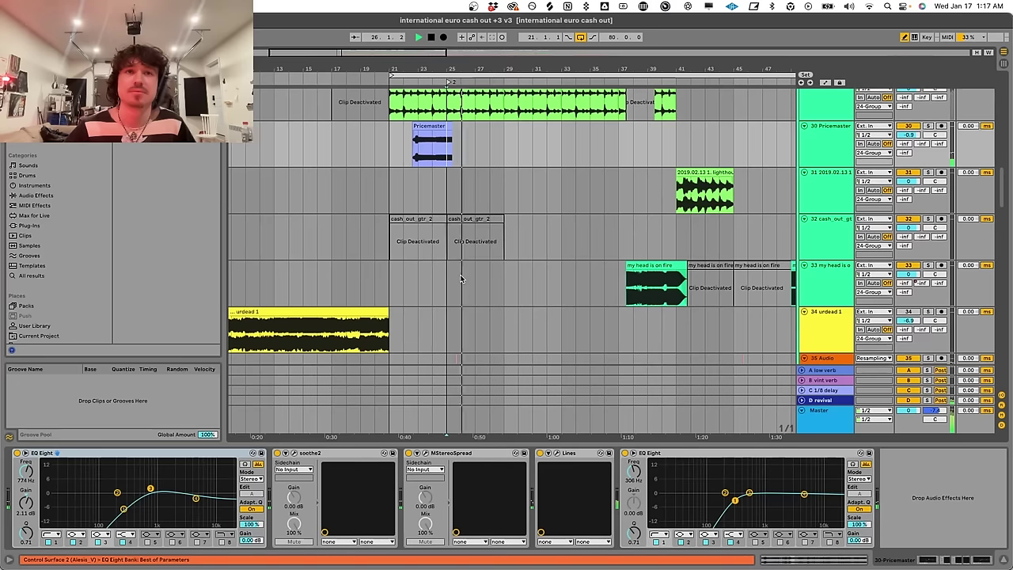
left_click(460, 236)
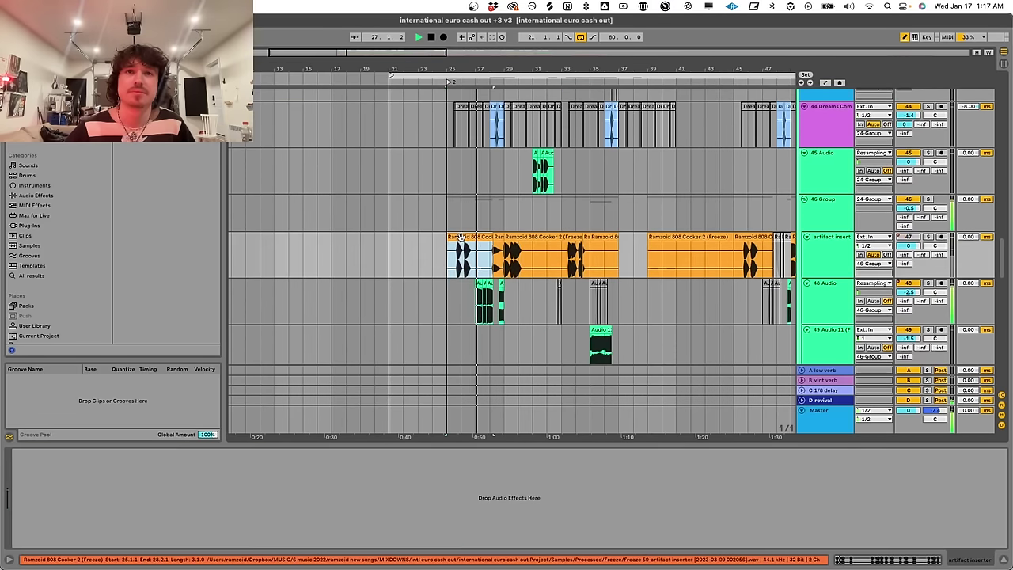
left_click_drag(388, 63, 365, 95)
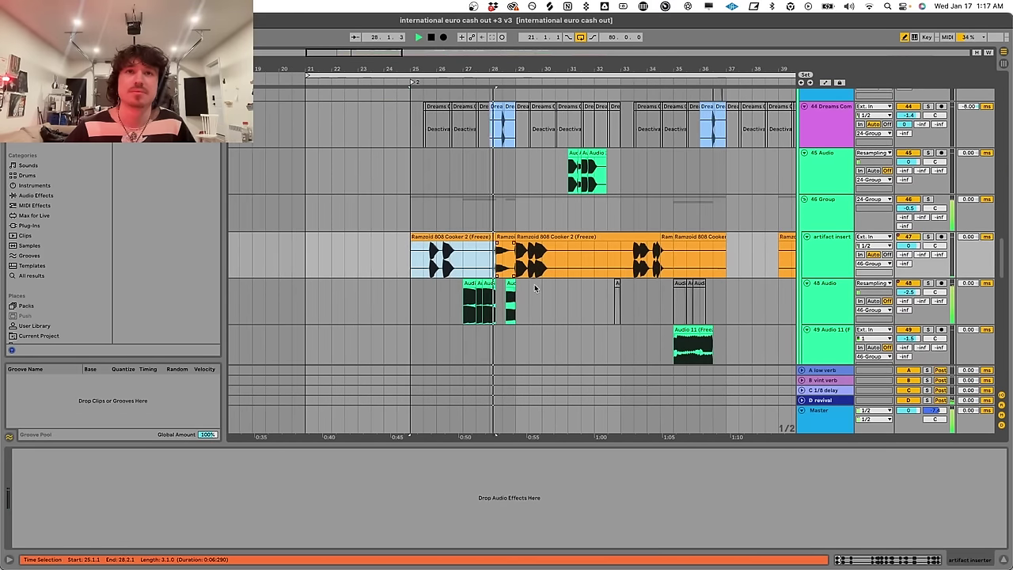
Play from the Dreams Come True clip at bar 28 on track 44 and look through the drum and reference tracks further down
scroll(508, 250, "up", 3)
left_click(509, 250)
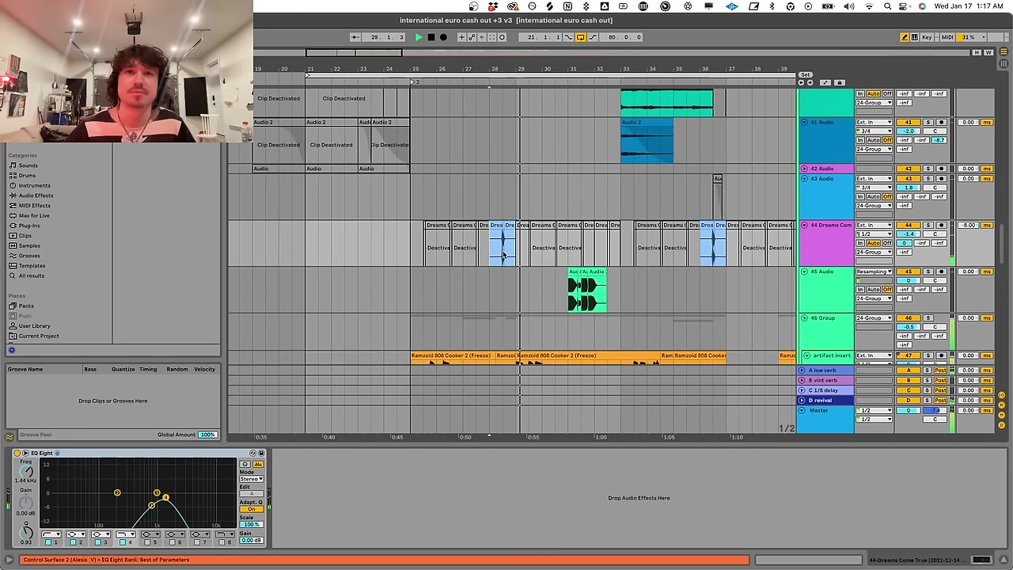
scroll(503, 255, "down", 15)
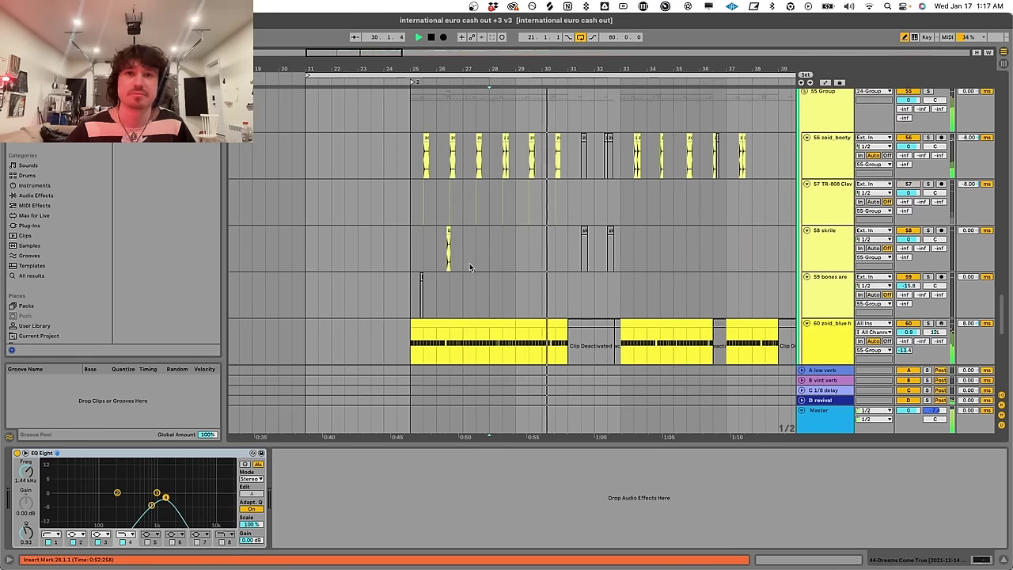
scroll(470, 267, "down", 10)
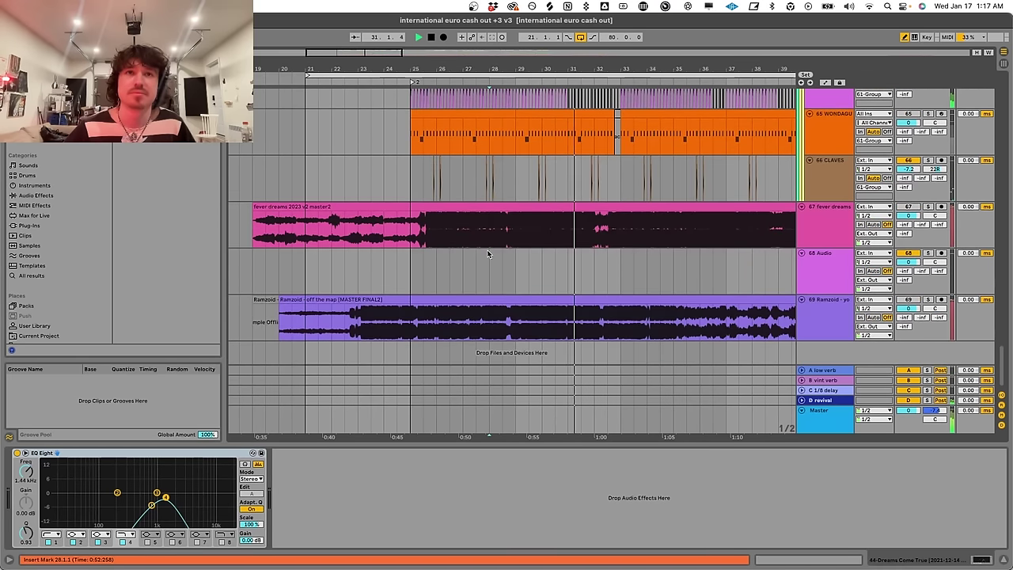
left_click(451, 218)
scroll(471, 261, "up", 10)
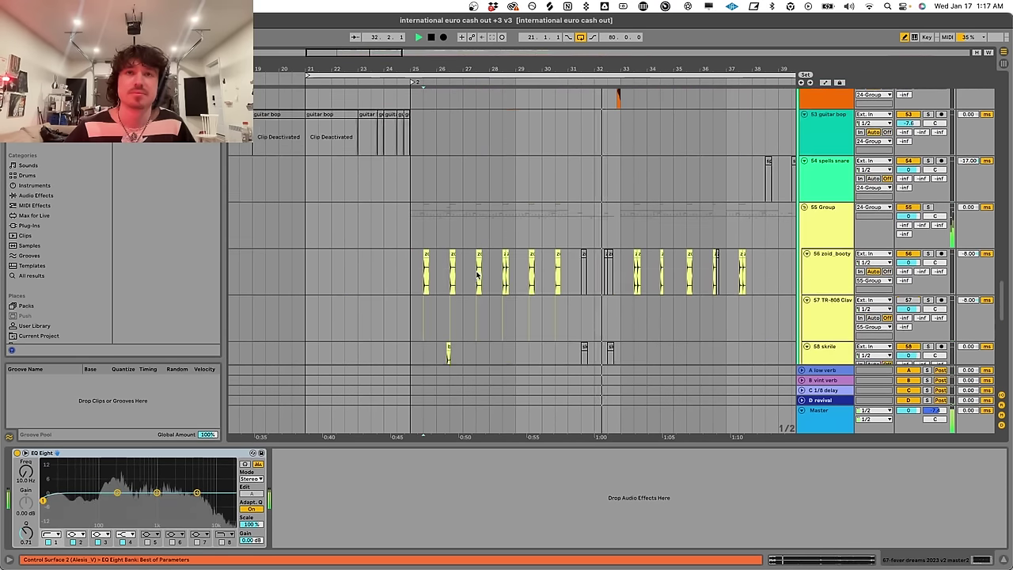
scroll(475, 275, "up", 10)
key("space")
left_click(426, 266)
left_click(423, 211)
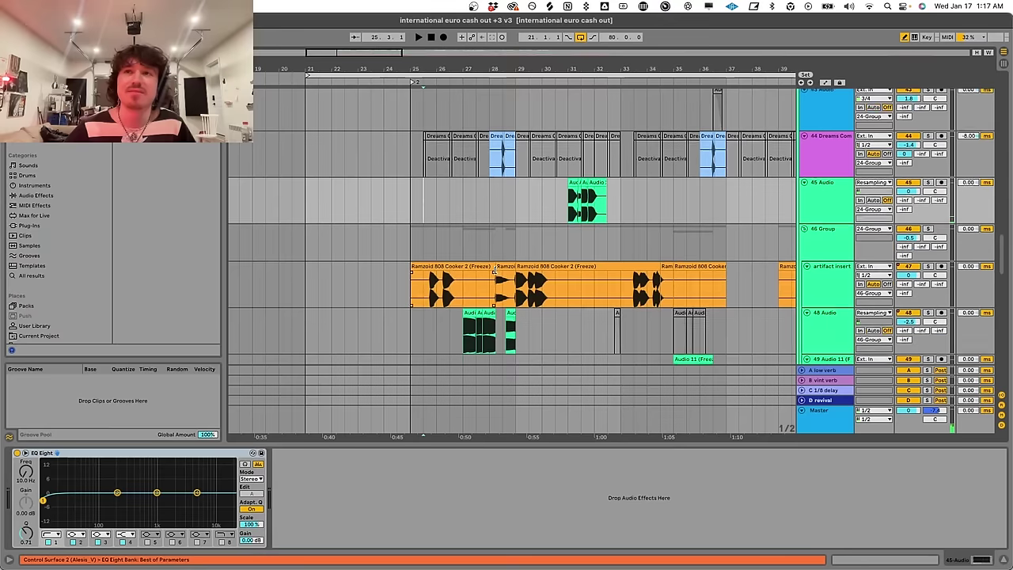
Look through tracks 33 to 43 around bar 25, including the deactivated clip ending at bar 25 on 40 Audio
scroll(489, 272, "up", 3)
scroll(463, 289, "up", 2)
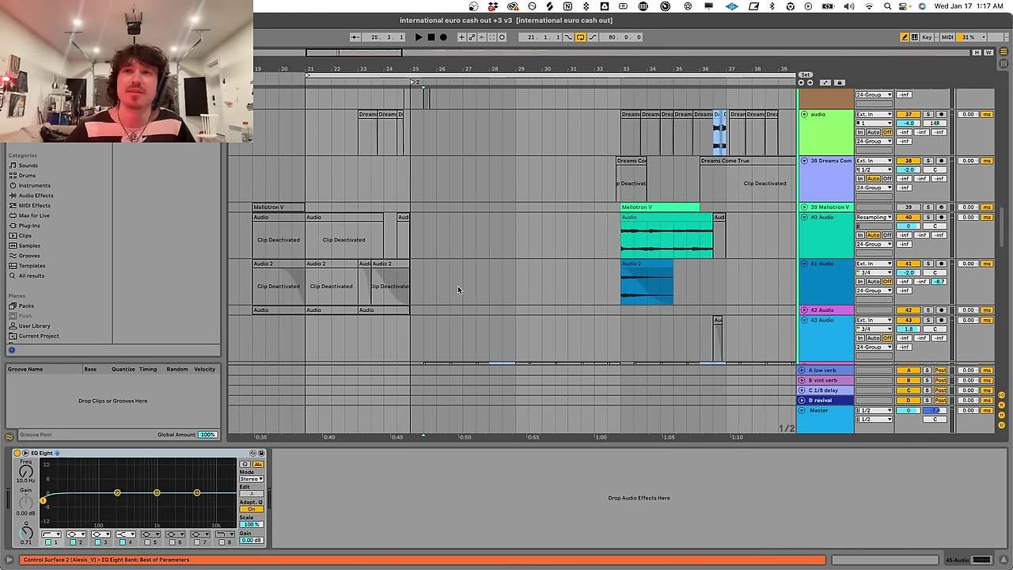
scroll(458, 285, "up", 1)
scroll(395, 269, "up", 2)
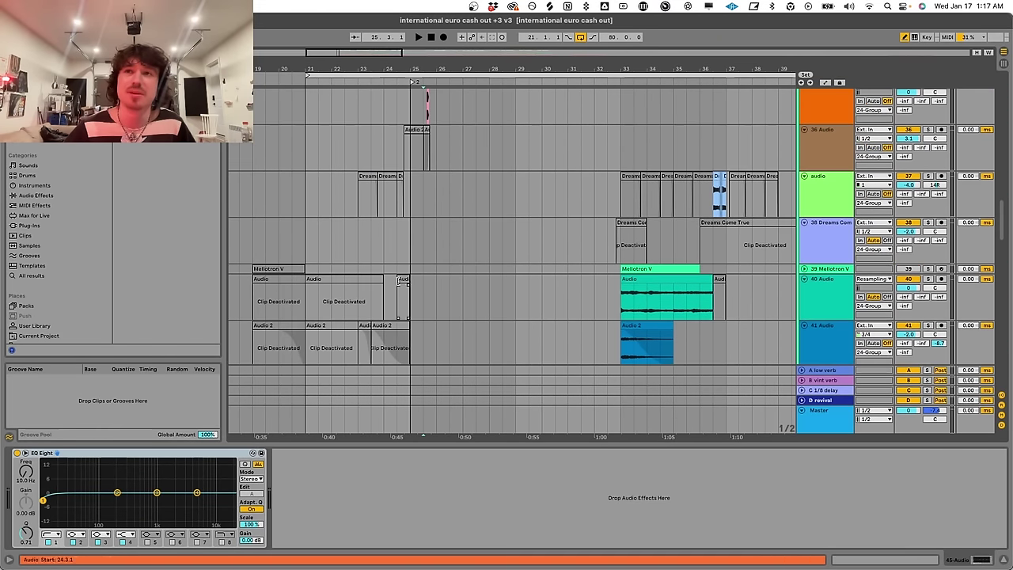
left_click(401, 258)
left_click(409, 272)
left_click(413, 288)
scroll(416, 292, "up", 4)
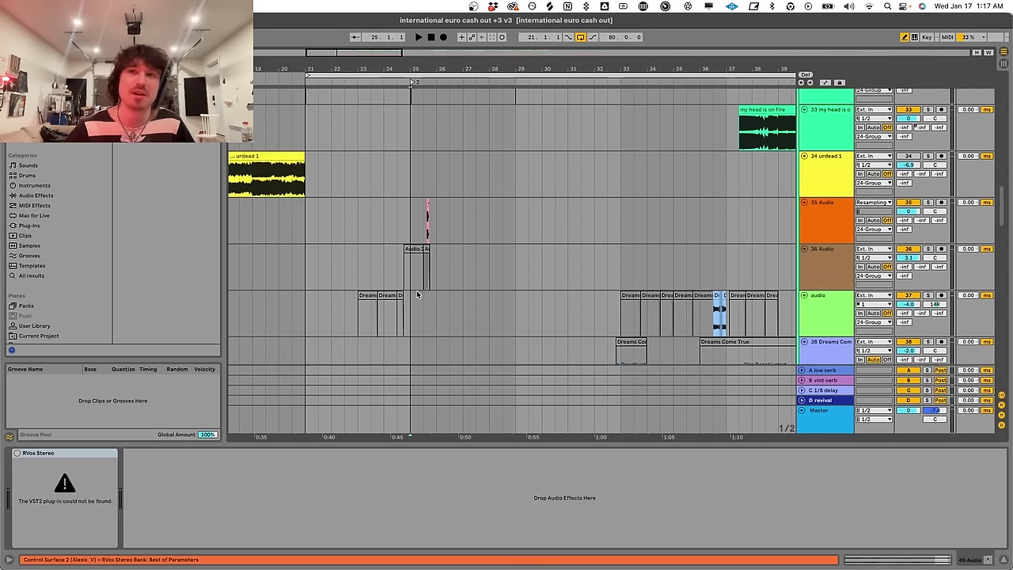
scroll(800, 275, "down", 3)
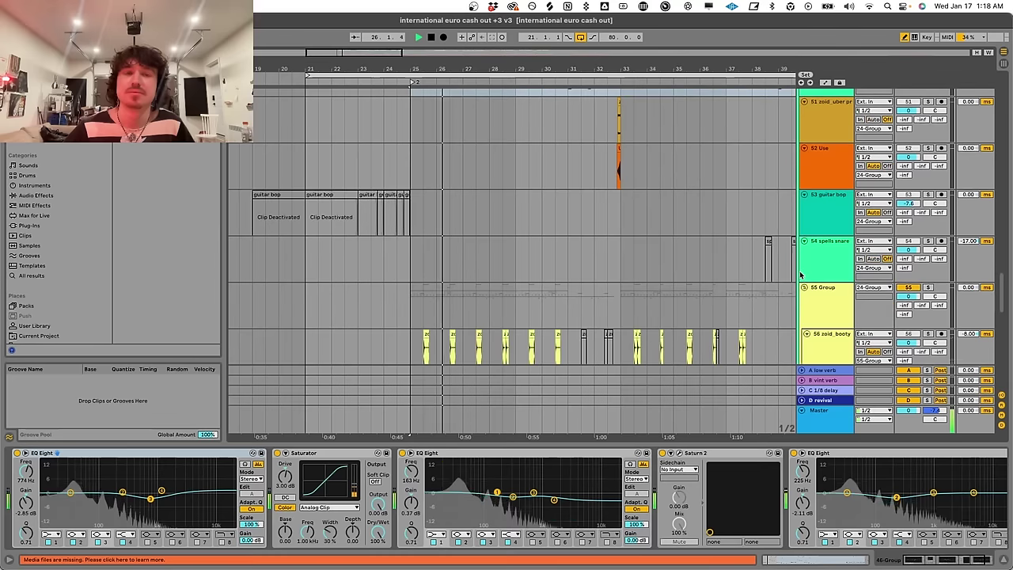
Check the devices on the 50 Serum track and examine 46 Group's effects chain through to its last EQ Eight
scroll(800, 275, "up", 6)
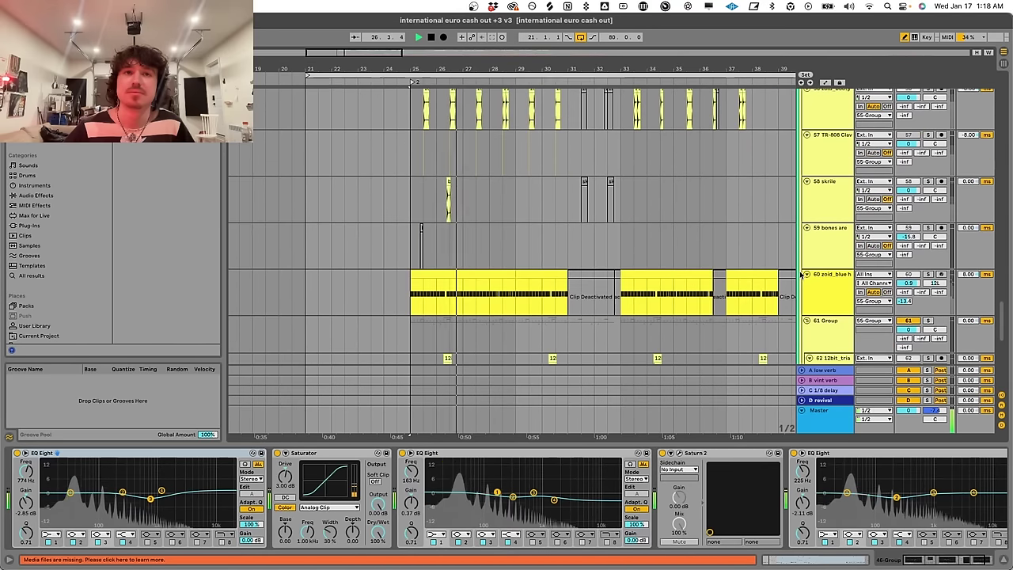
left_click(922, 328)
left_click(804, 328)
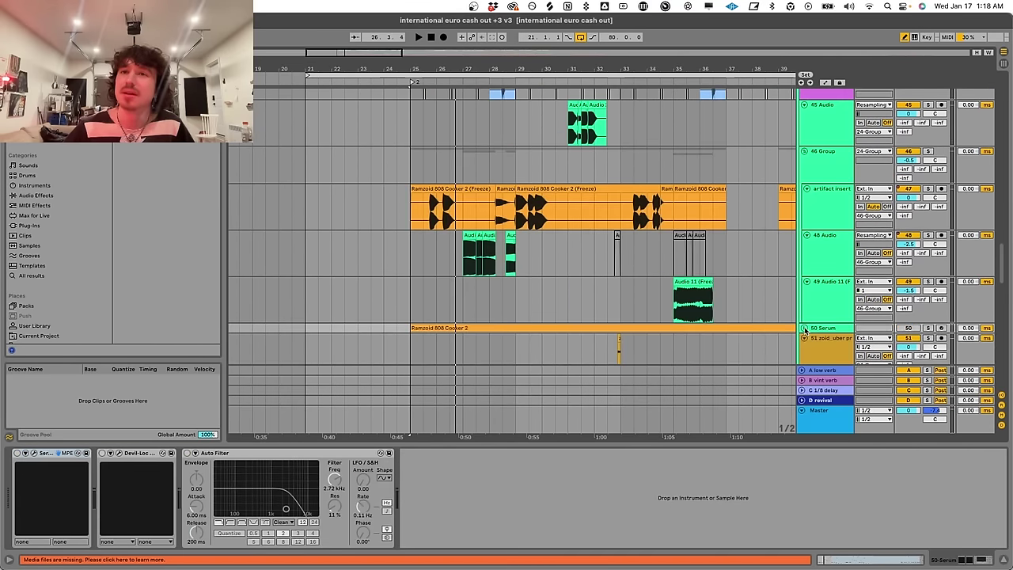
scroll(807, 331, "up", 3)
left_click(824, 286)
left_click(830, 243)
left_click_drag(941, 558, 973, 560)
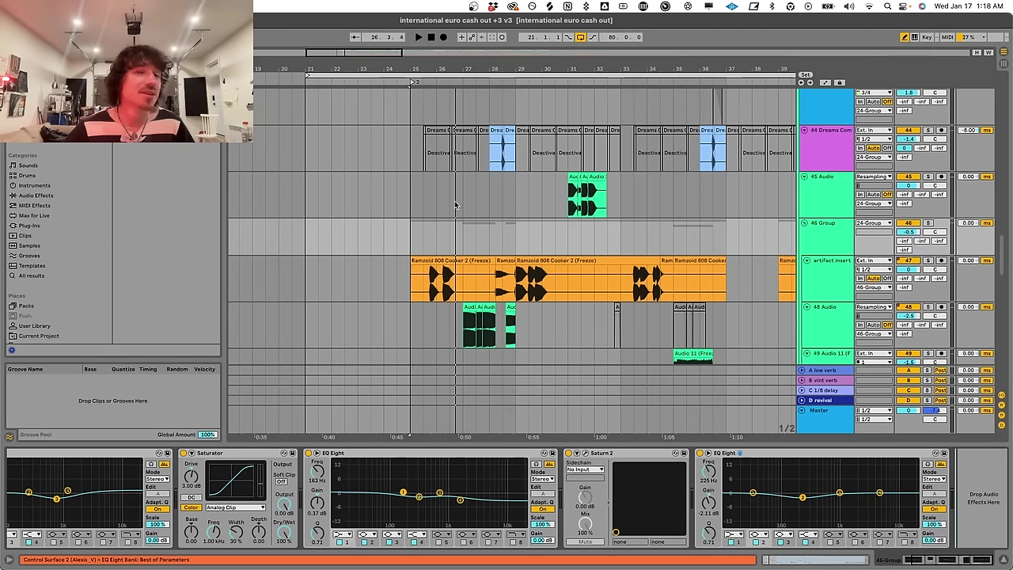
Place the playback start at bar 25 on track 44 and look over the clips of 46 Group
scroll(454, 214, "up", 3)
left_click(406, 310)
left_click(409, 281)
left_click(407, 304)
left_click(412, 273)
scroll(413, 273, "down", 2)
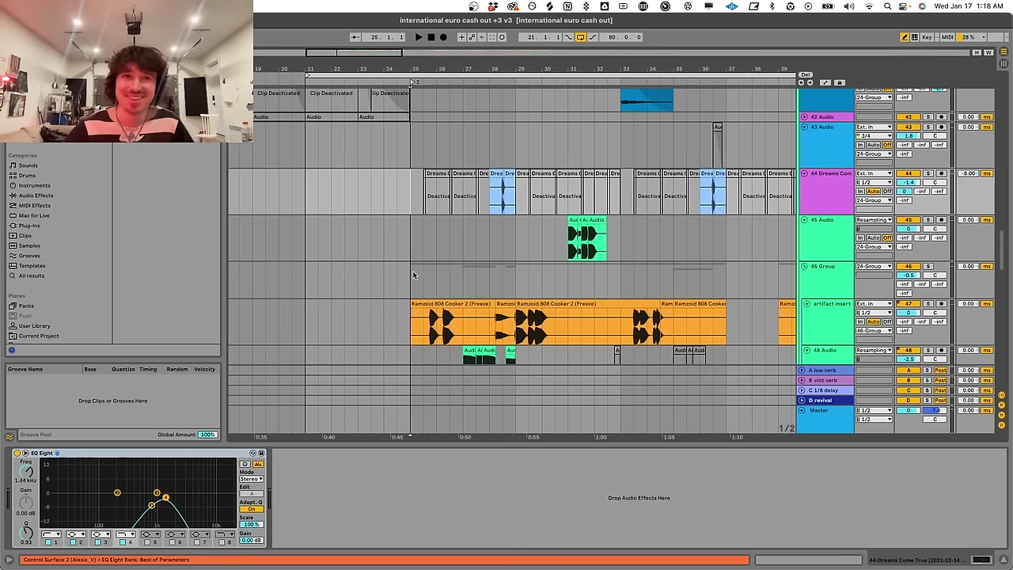
scroll(435, 263, "down", 3)
Play 48 Audio soloed within 46 Group from bar 27 and inspect its Saturn 2 band and drive settings
left_click(607, 250)
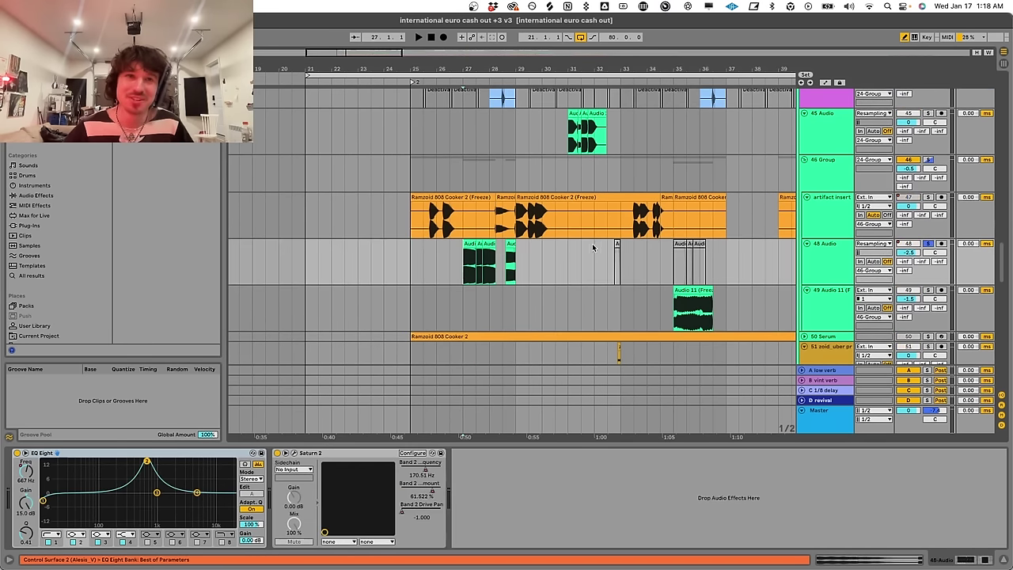
key("space")
key("alt+super+p")
left_click_drag(461, 143, 478, 164)
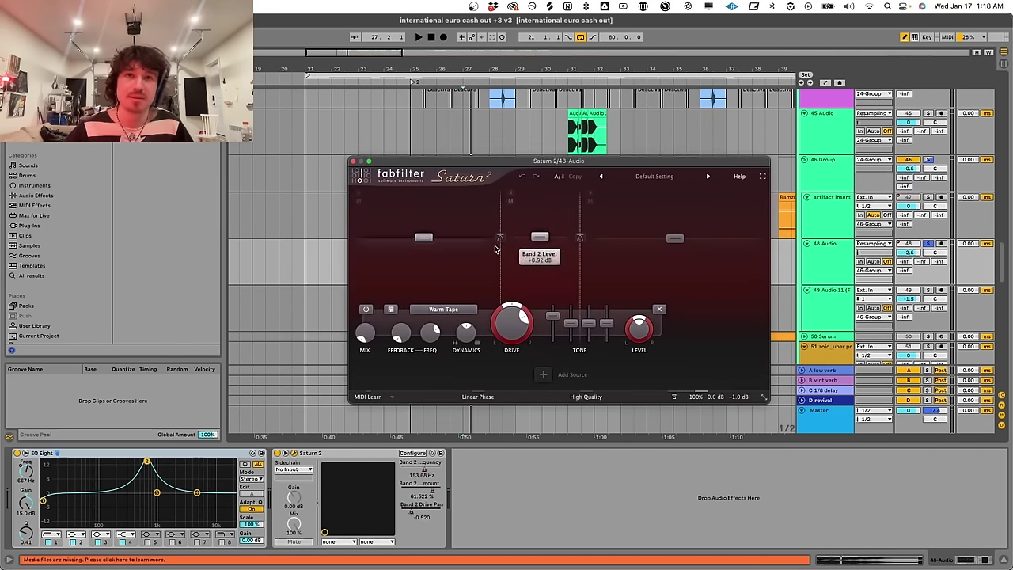
left_click(432, 465)
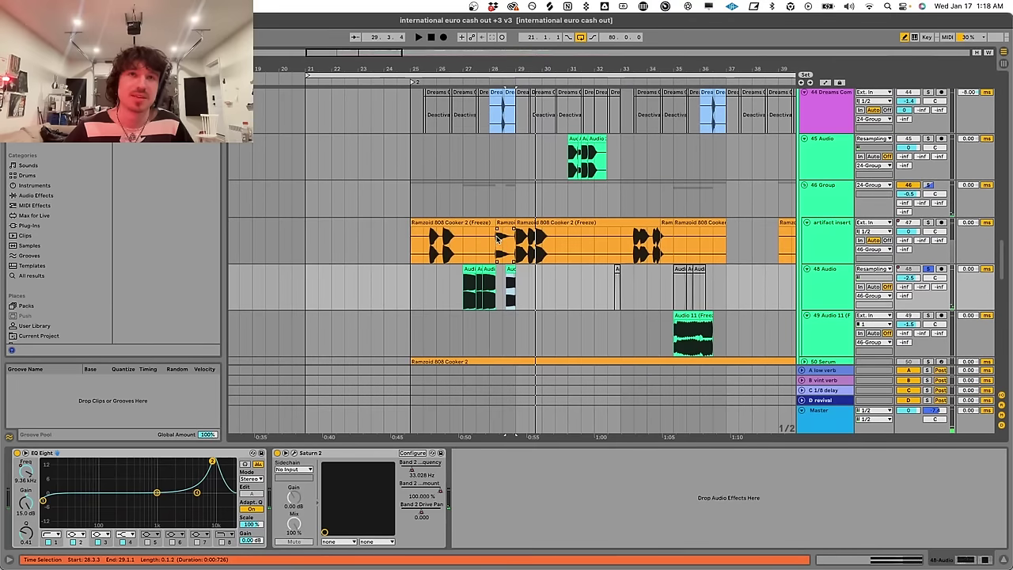
left_click(497, 236)
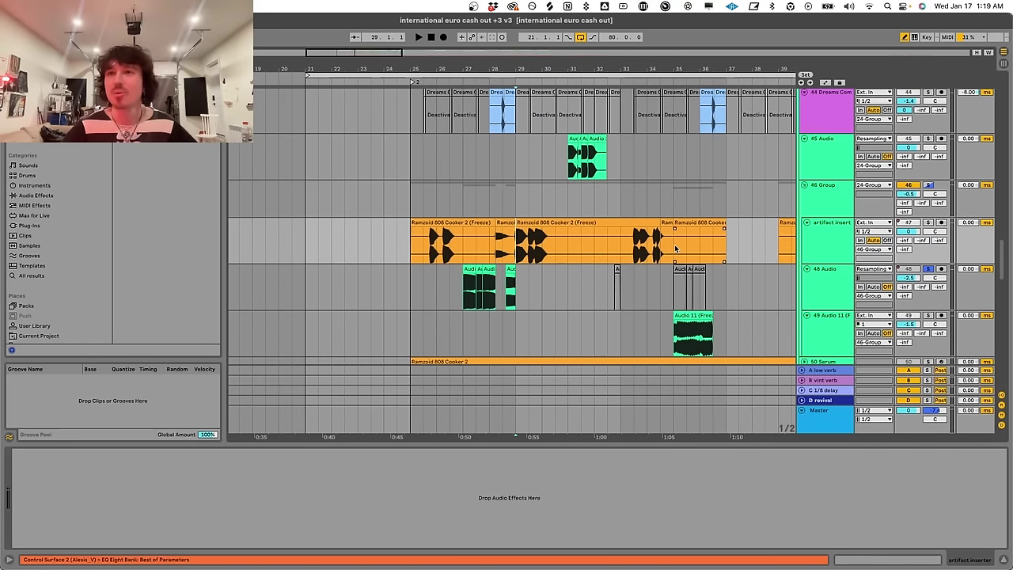
Solo 45 Audio and play its clips from bar 31
scroll(675, 248, "up", 3)
left_click(571, 242)
key("space")
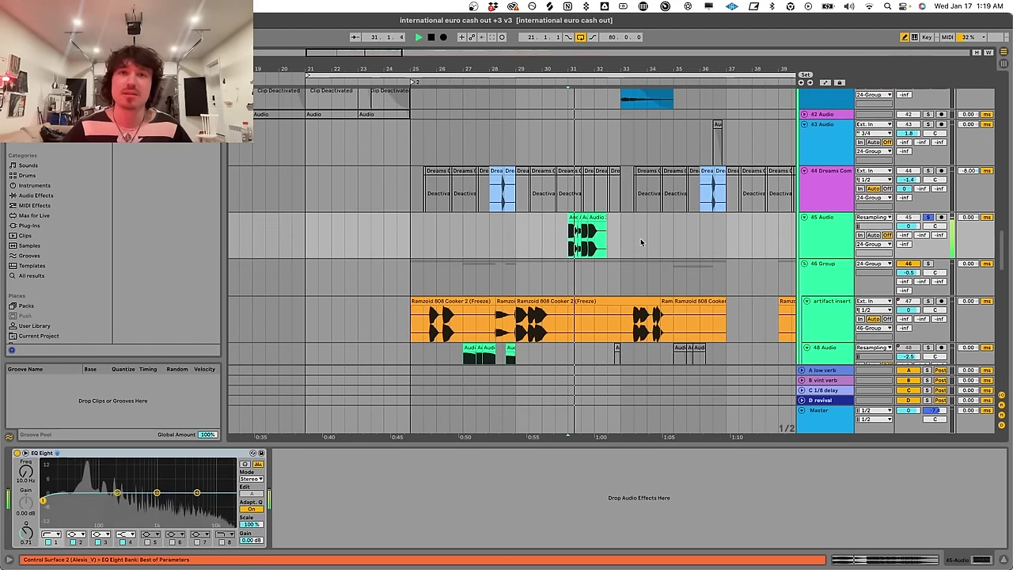
scroll(599, 235, "up", 3)
scroll(603, 243, "down", 5)
key("space")
Examine the Ramzoid 808 Cooker 2 (Freeze) clips at bars 29 and 25 and the Dreams Come True clip at bar 28
left_click(539, 246)
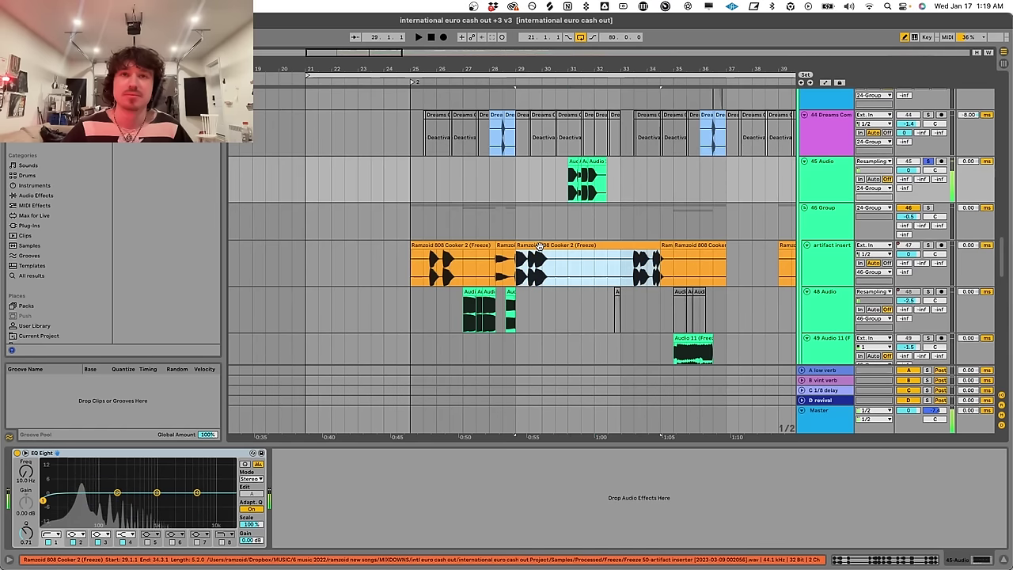
left_click(451, 248)
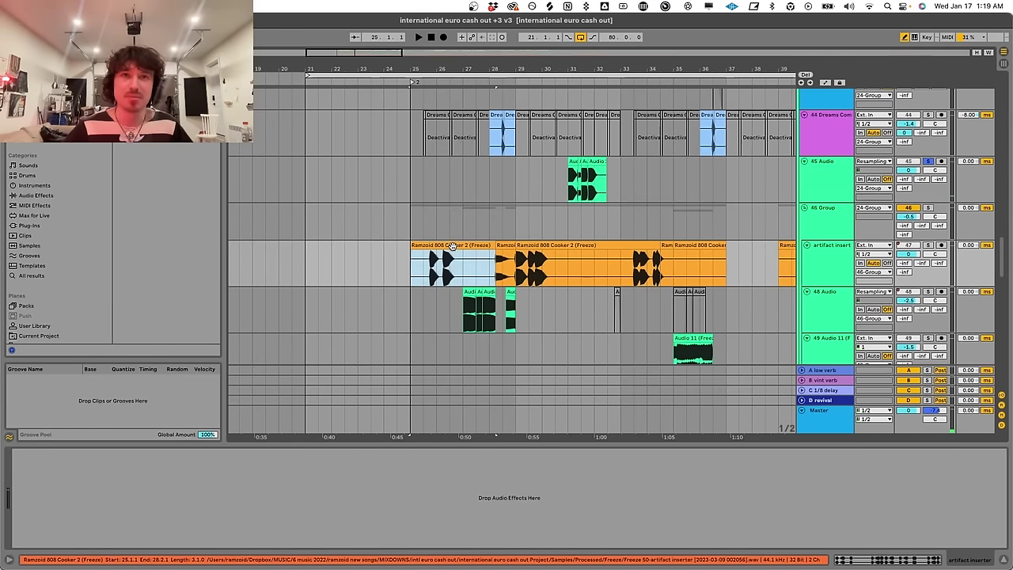
scroll(475, 245, "up", 6)
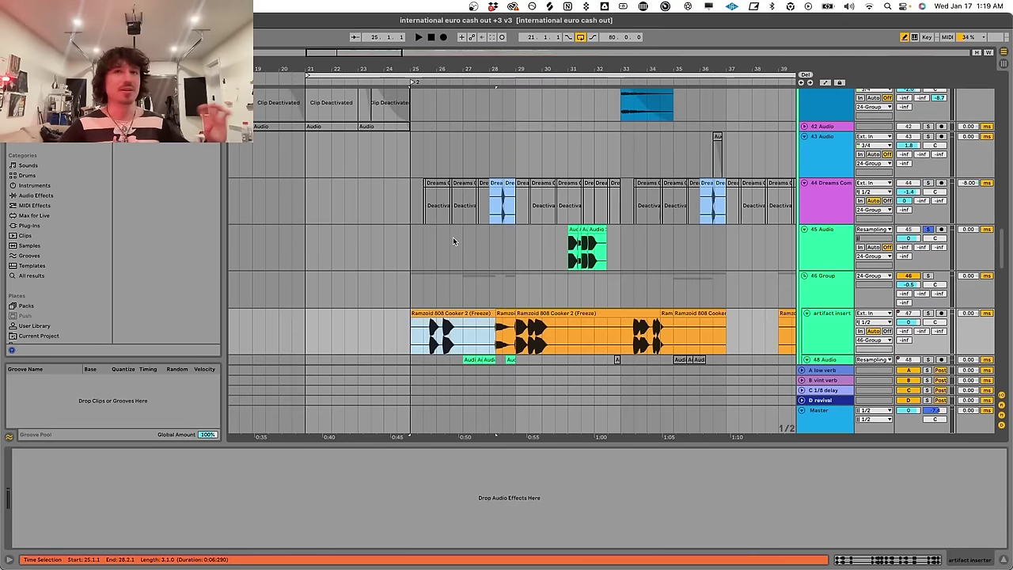
left_click(517, 257)
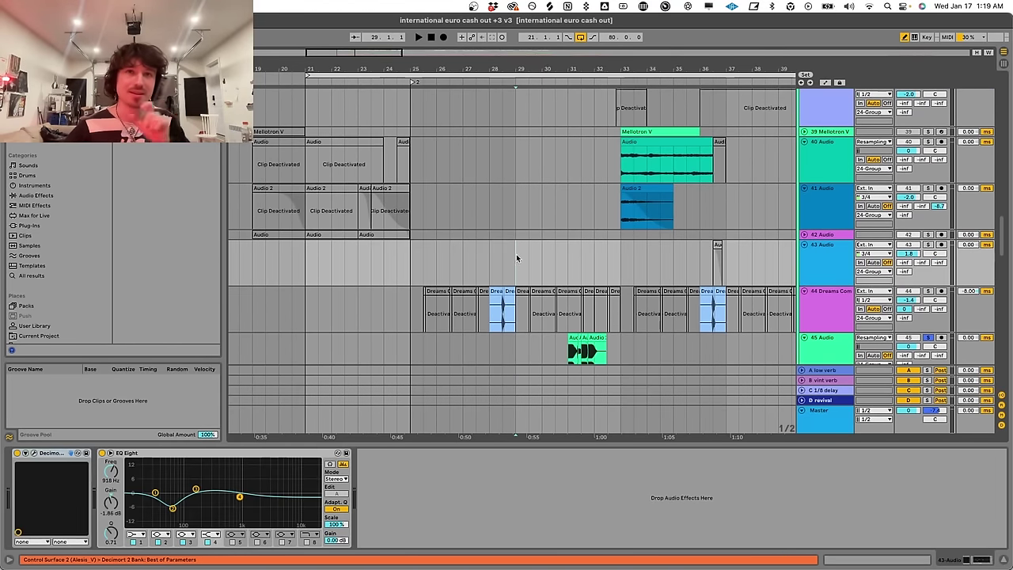
left_click(497, 293)
Solo 55 Group and play its percussion tracks from bar 25
scroll(452, 244, "down", 10)
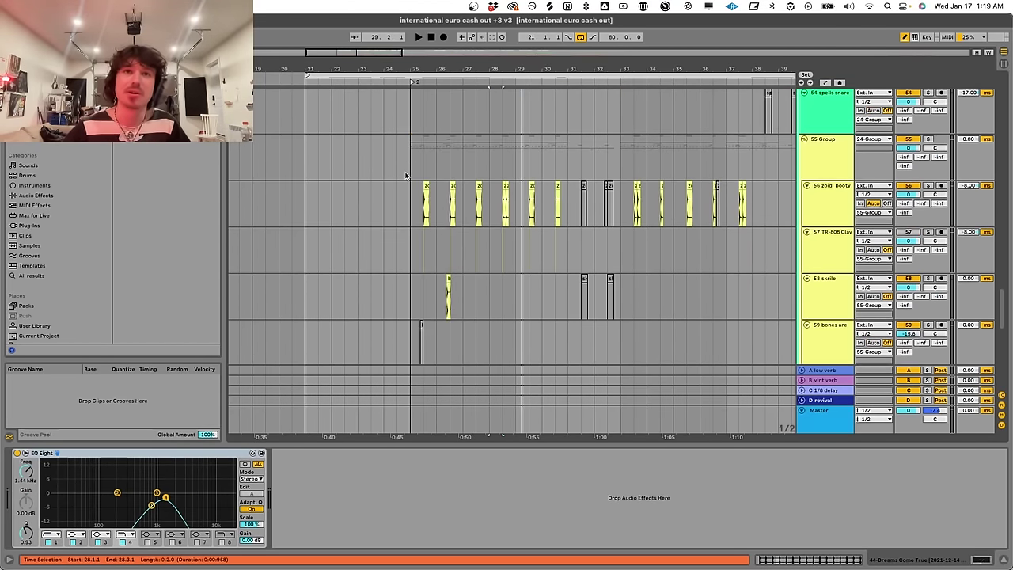
left_click(406, 175)
left_click(929, 139)
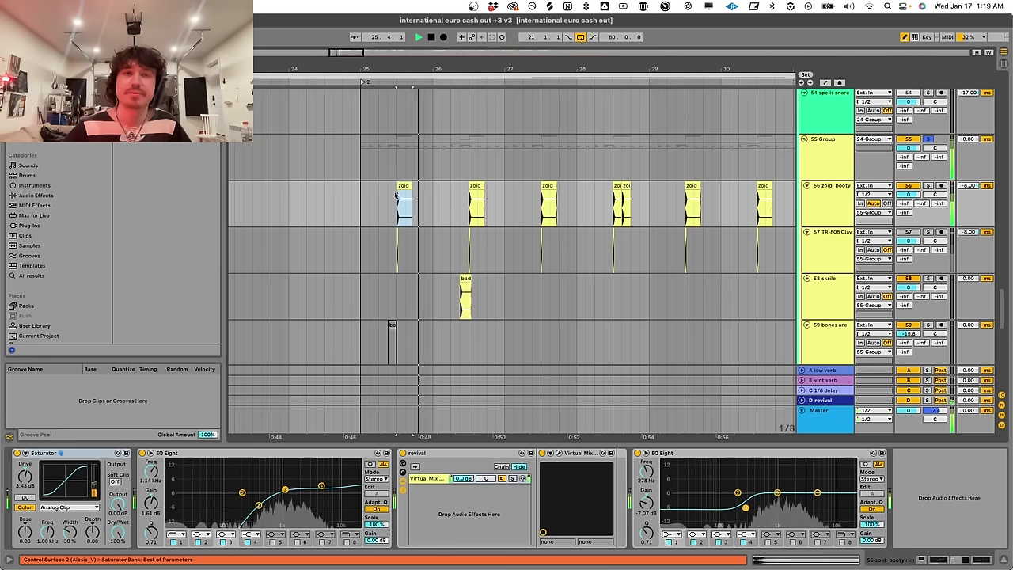
left_click(361, 214)
scroll(383, 209, "down", 3)
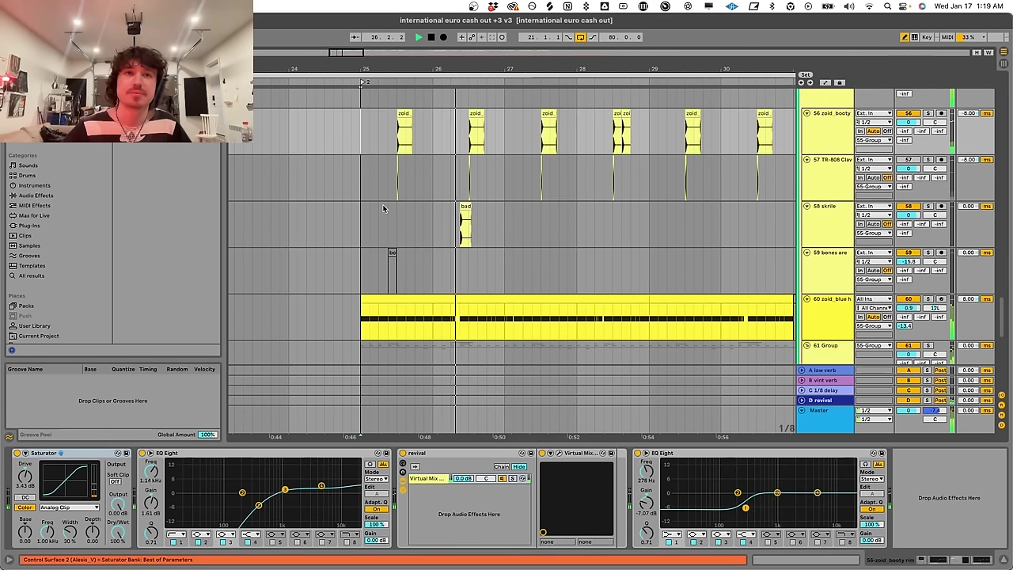
scroll(383, 209, "up", 1)
key("space")
scroll(391, 178, "up", 5)
Select the zoid_booty rim clip at 25.3 on track 56 and examine how it layers with the clip on track 57
left_click(424, 148)
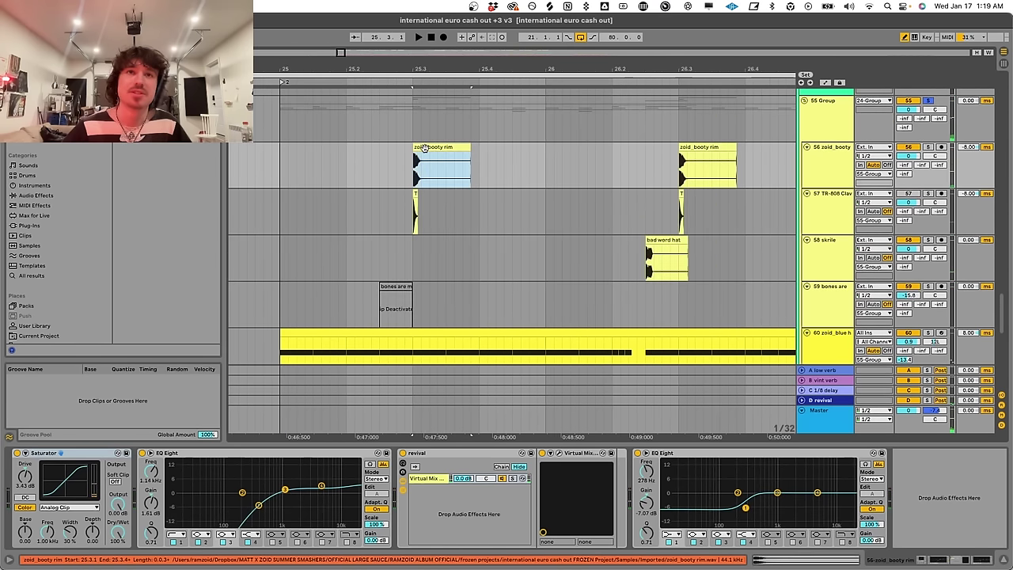
scroll(439, 143, "up", 2)
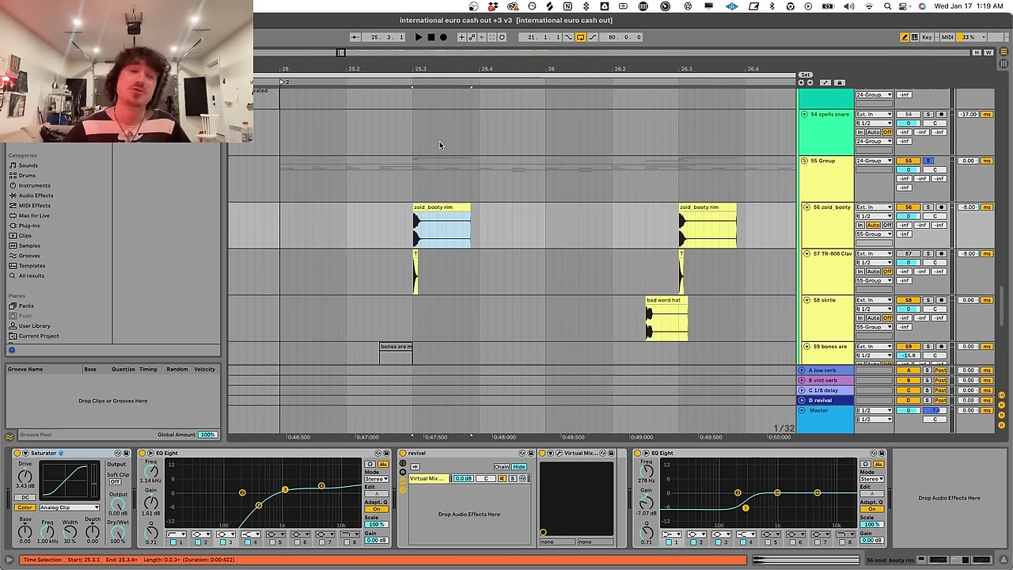
scroll(438, 138, "down", 1)
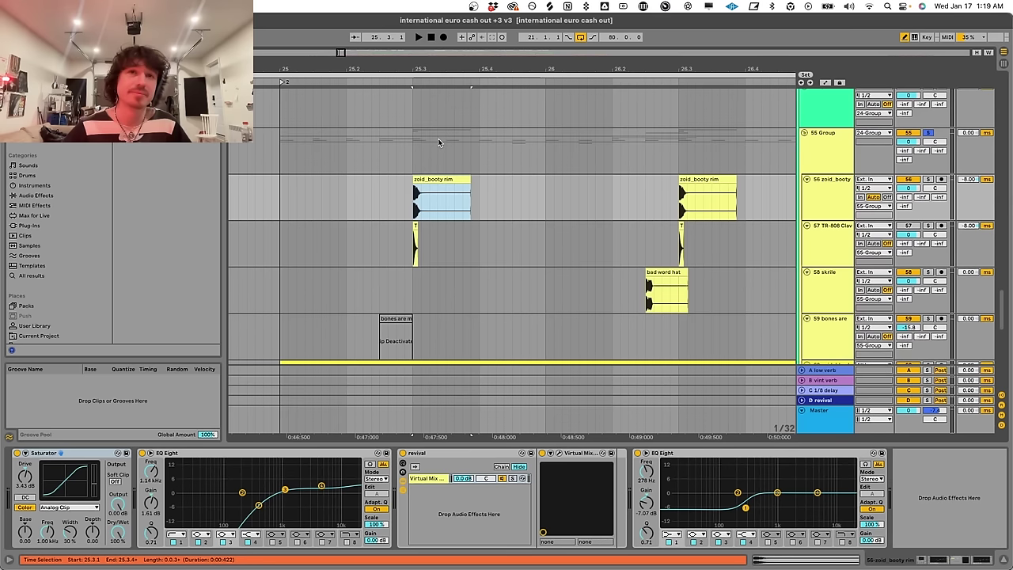
Solo track 60 and inspect the zoid_blue hat sampler and its EQ Eight
scroll(437, 137, "down", 3)
left_click(398, 292)
key("s")
scroll(404, 294, "down", 1)
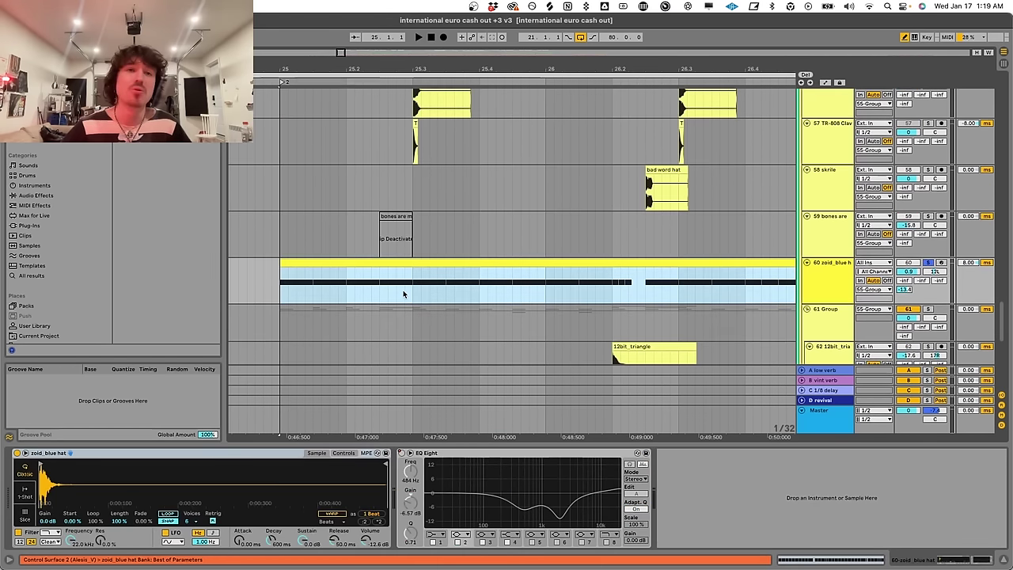
scroll(404, 292, "up", 3)
Reveal the zoid_blue hat sample in Finder, search this Mac for "zoid blue", close the window and return to the zoid_booty rim clip
right_click(206, 483)
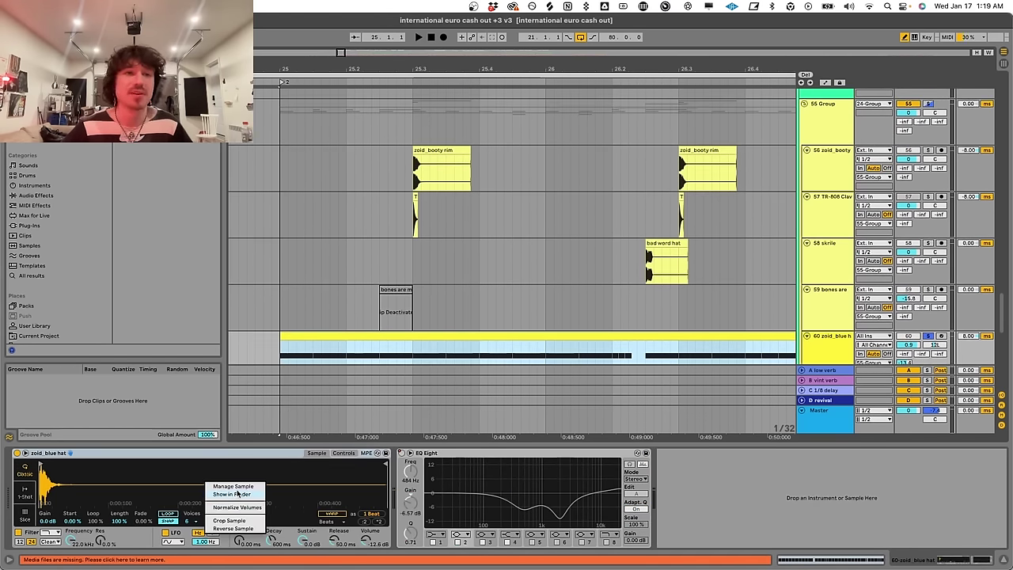
left_click(237, 493)
right_click(470, 412)
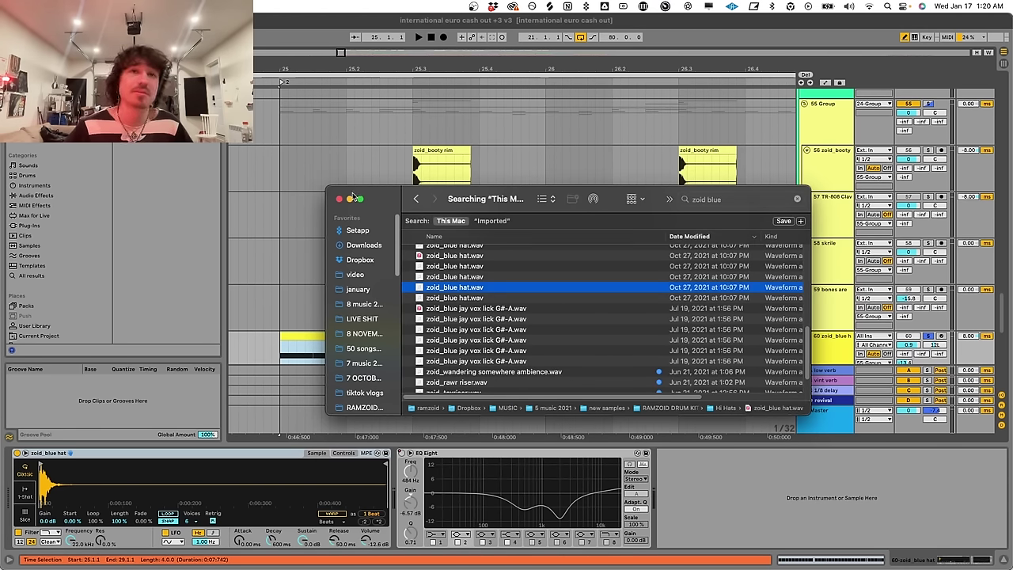
left_click(338, 199)
left_click(266, 241)
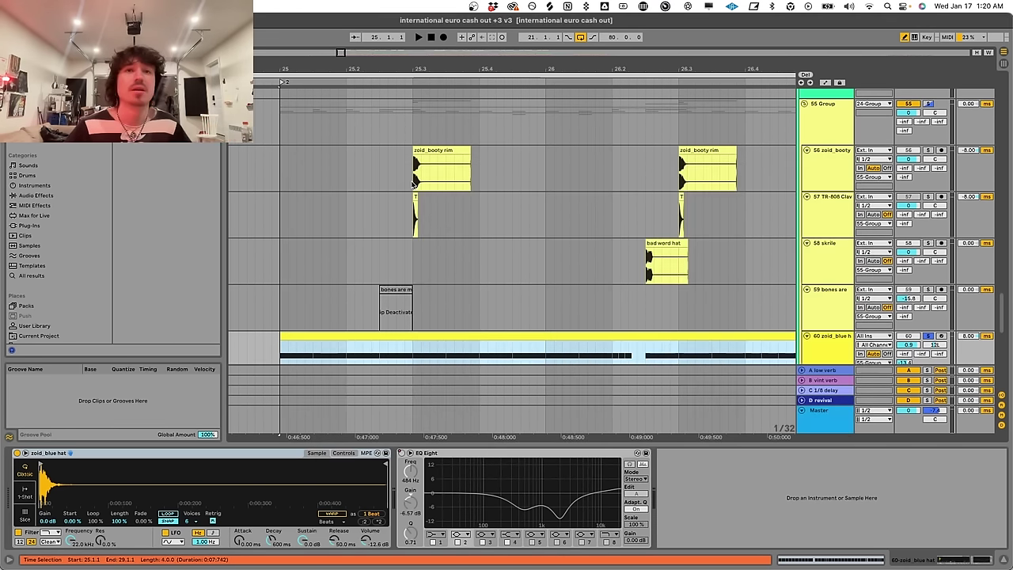
left_click(441, 150)
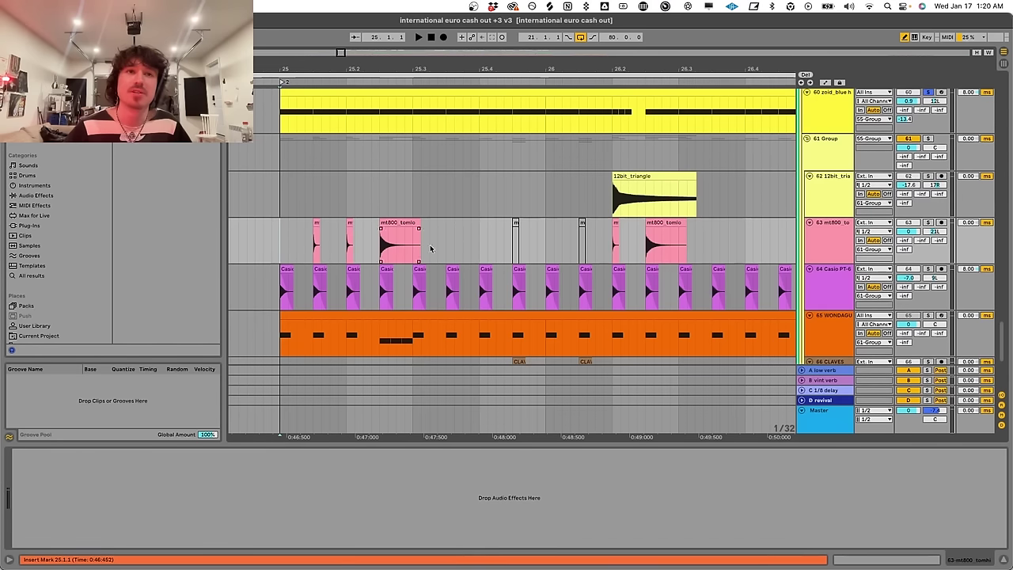
Solo 61 Group and play it from bar 25, showing the WONDAGURL_hihat_closed_01 sampler on track 65
left_click(910, 227)
scroll(912, 230, "up", 1)
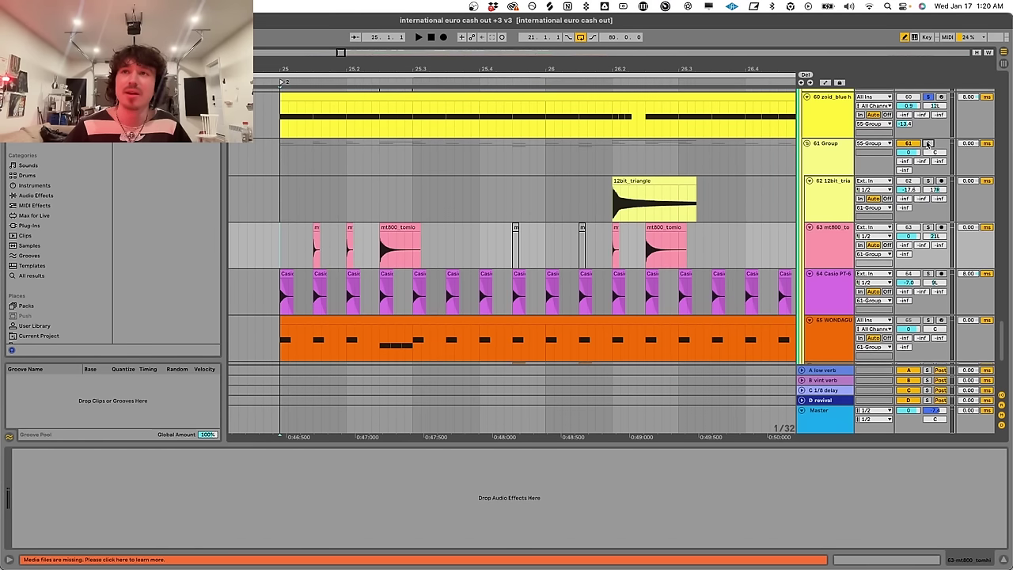
scroll(344, 239, "down", 2)
left_click(330, 286)
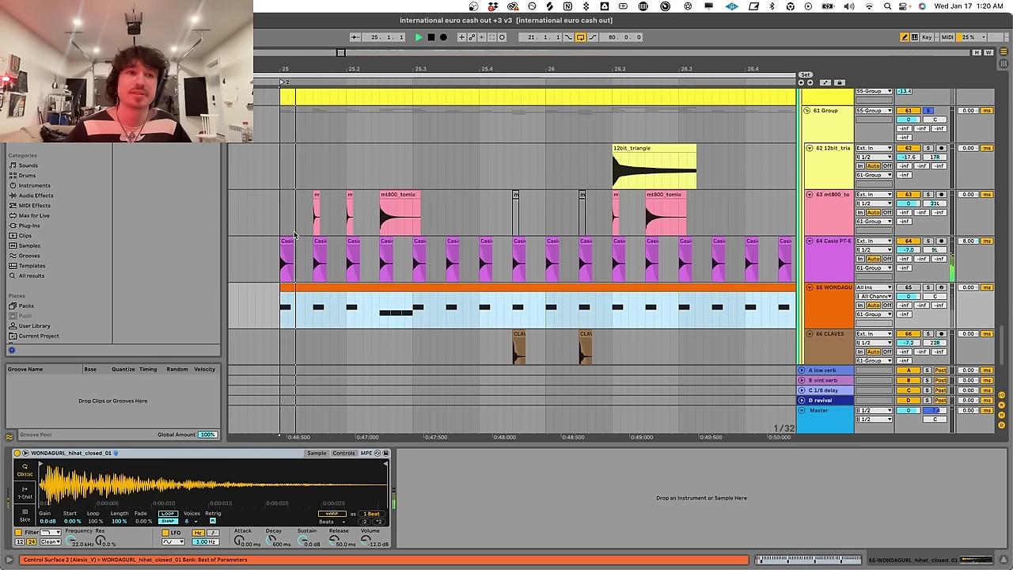
Play 61 Group from bar 25 and examine the 12bit_triangle clip at 26.2 on track 62 and the nearby tom clips
left_click(294, 235)
scroll(294, 243, "up", 2)
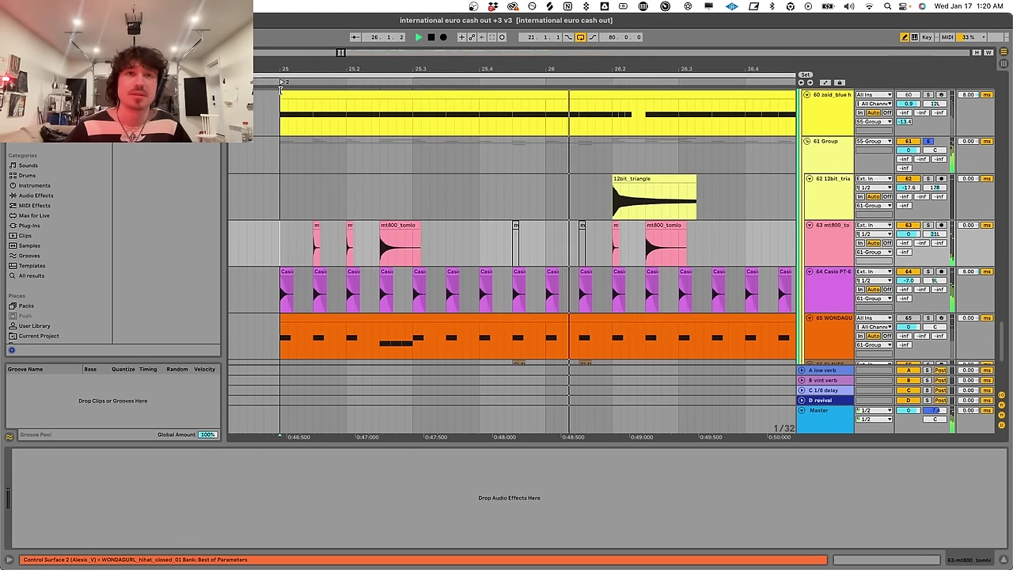
left_click_drag(343, 53, 345, 111)
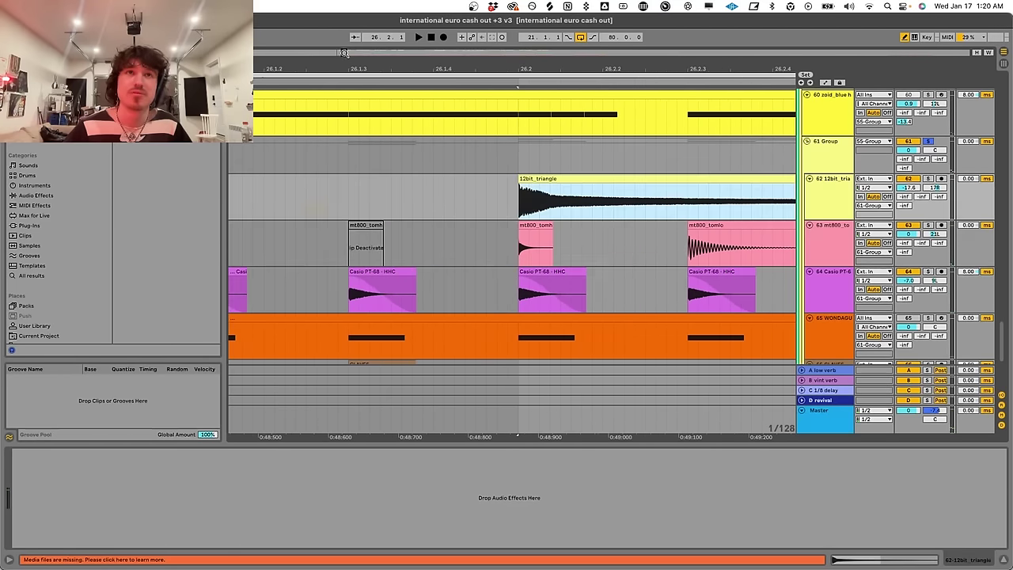
left_click_drag(343, 53, 342, 16)
key("space")
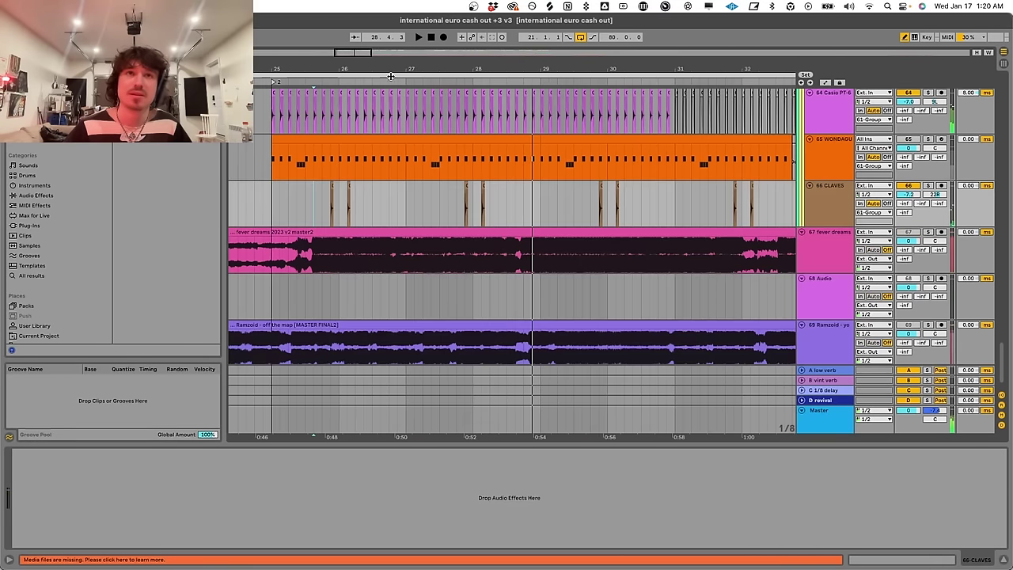
Inspect the Decimort2, Saturator and SoundShifter chain on 61 Group and place the insert marker at 25.1.1
left_click_drag(416, 69, 417, 80)
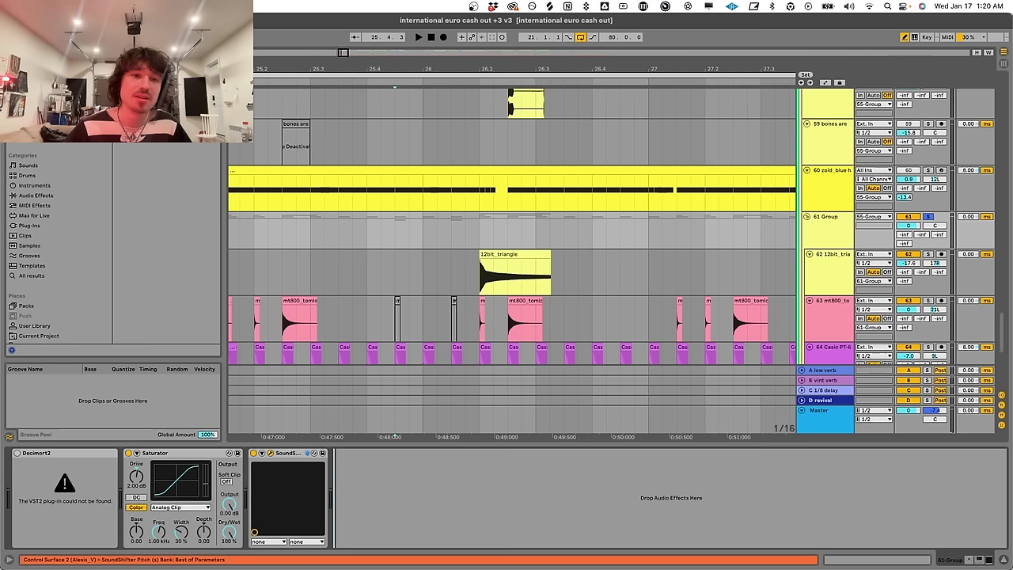
key("super+alt+p")
left_click(341, 189)
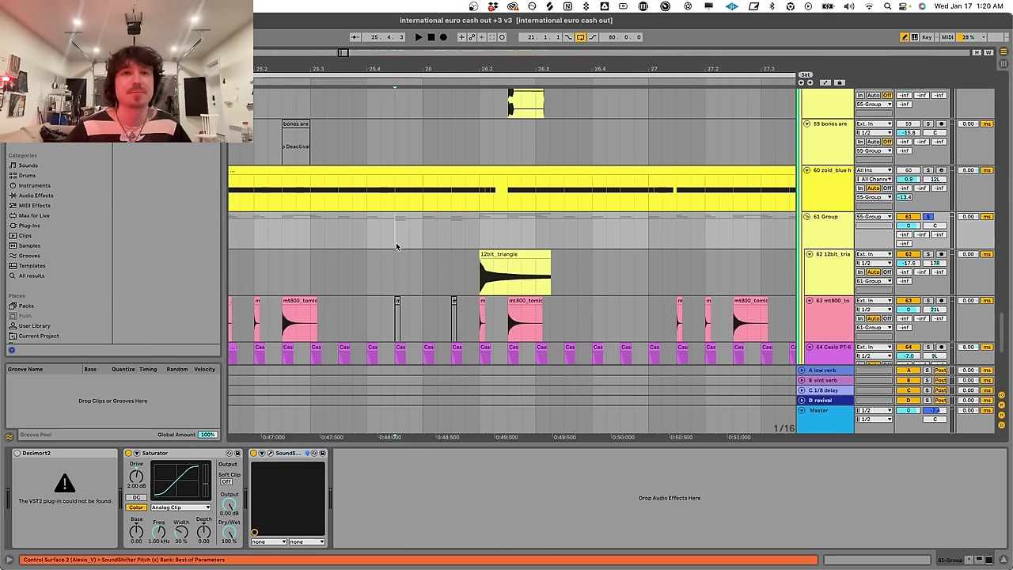
scroll(395, 250, "down", 5)
left_click(346, 240)
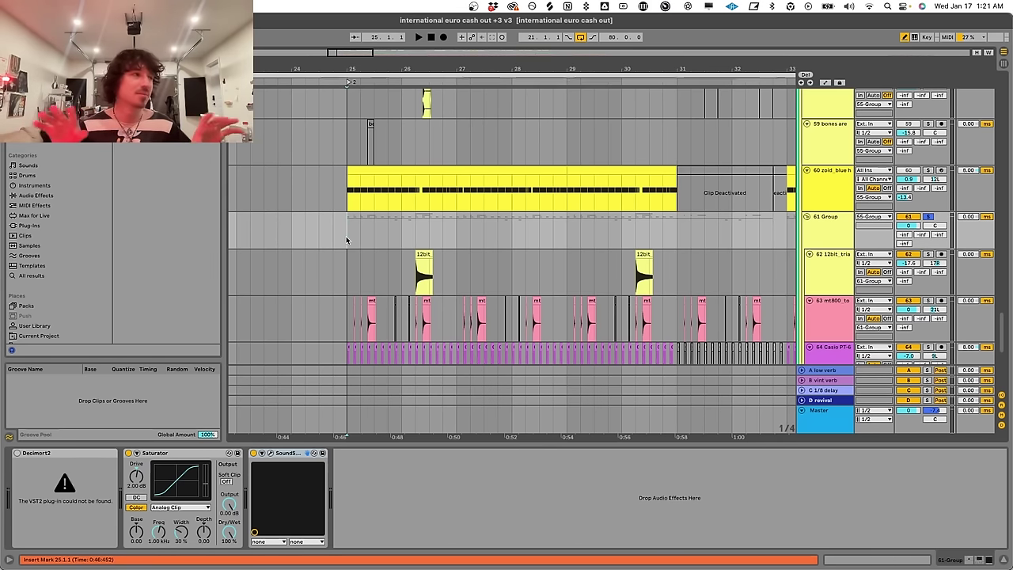
Select the zoid_blue hat track and the bones track above it to review their devices
scroll(346, 239, "up", 3)
left_click(830, 281)
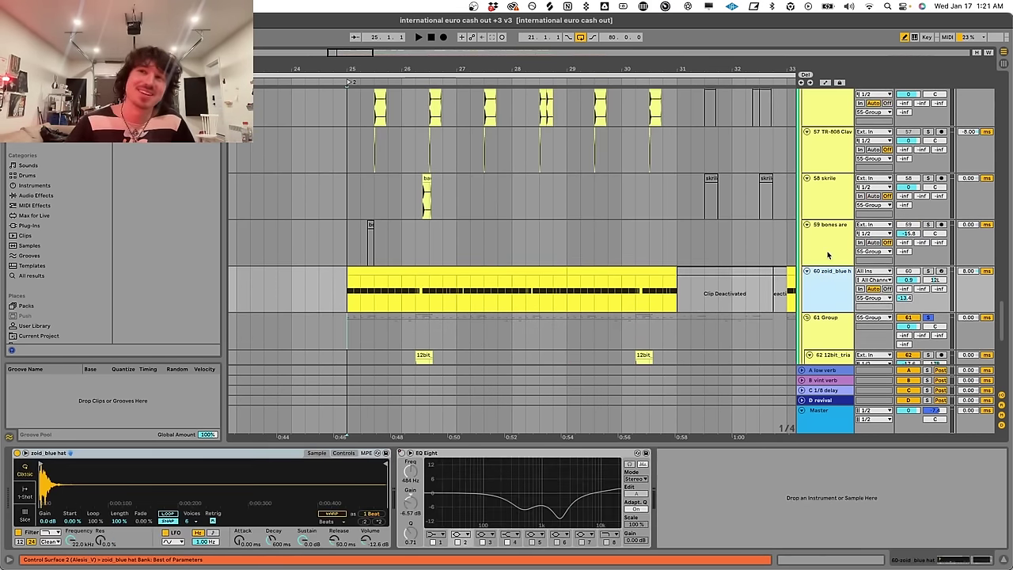
left_click(818, 232)
Play the my head is on fire clip on track 33 from just before its start at 37.3.1
scroll(416, 260, "up", 2)
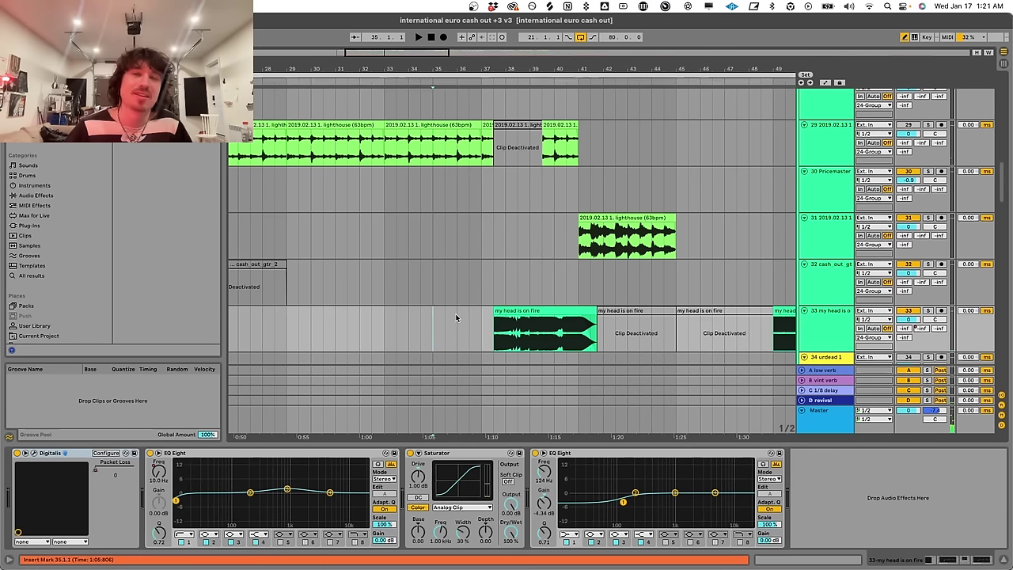
scroll(456, 317, "down", 2)
left_click(485, 308)
key("space")
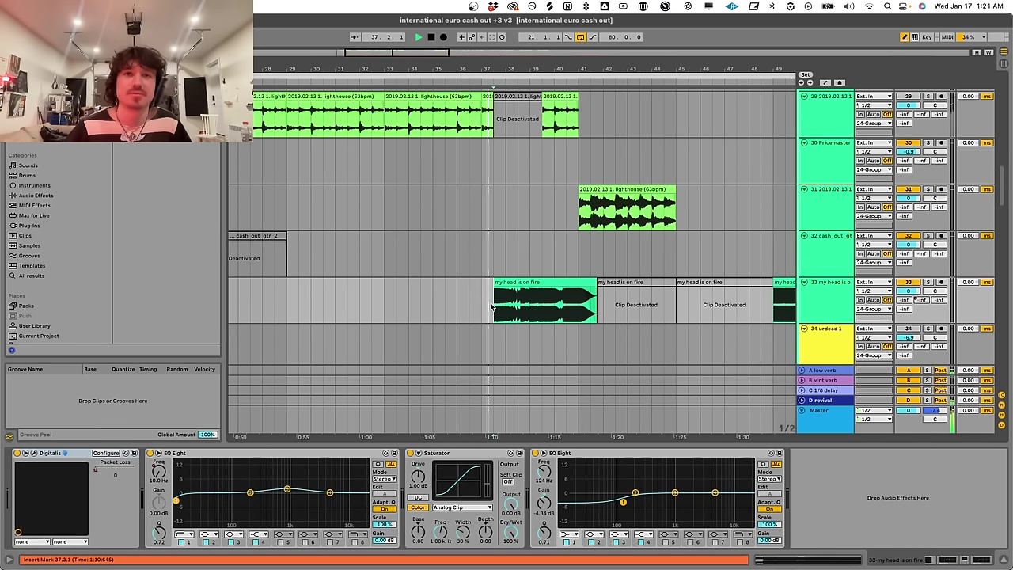
left_click(495, 305)
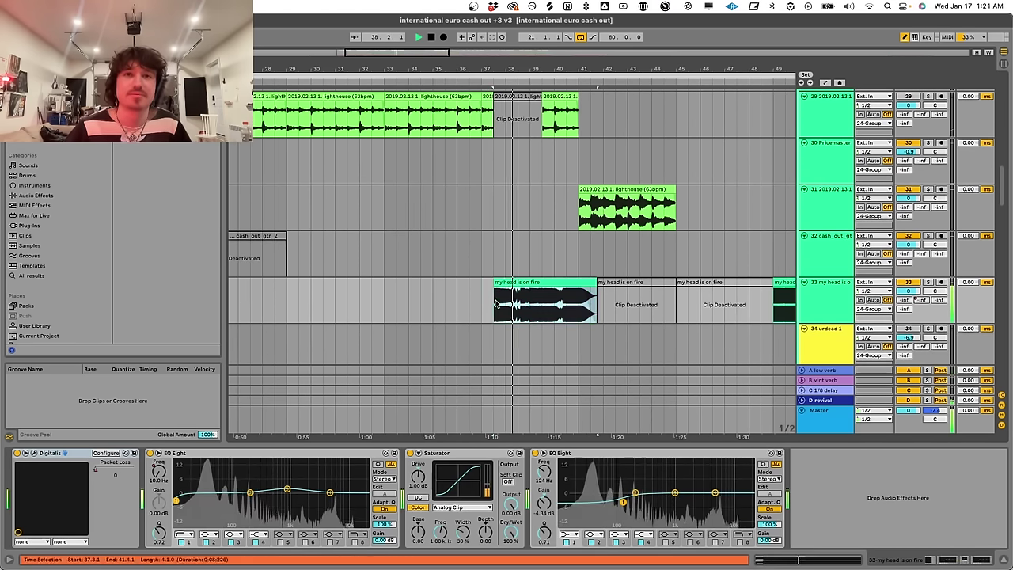
Solo track 33 and extend the start of its my head is on fire clip back to bar 17
left_click(527, 280)
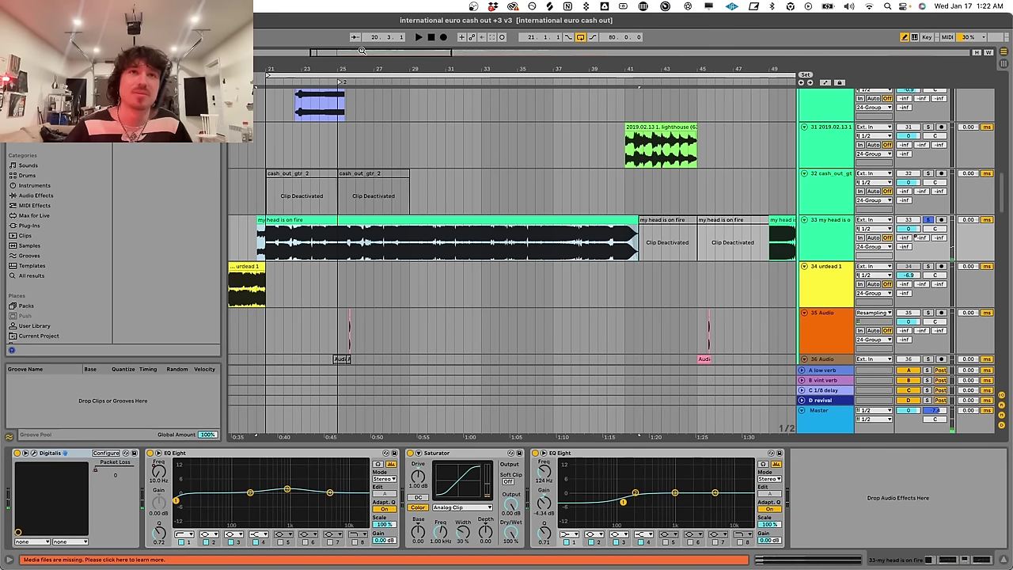
left_click_drag(348, 46, 344, 49)
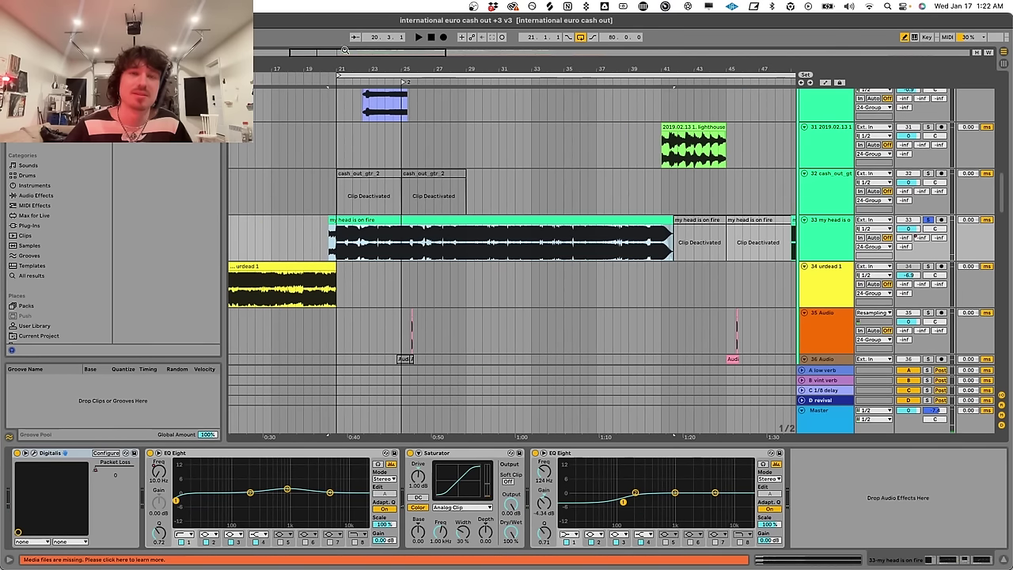
left_click_drag(329, 229, 255, 208)
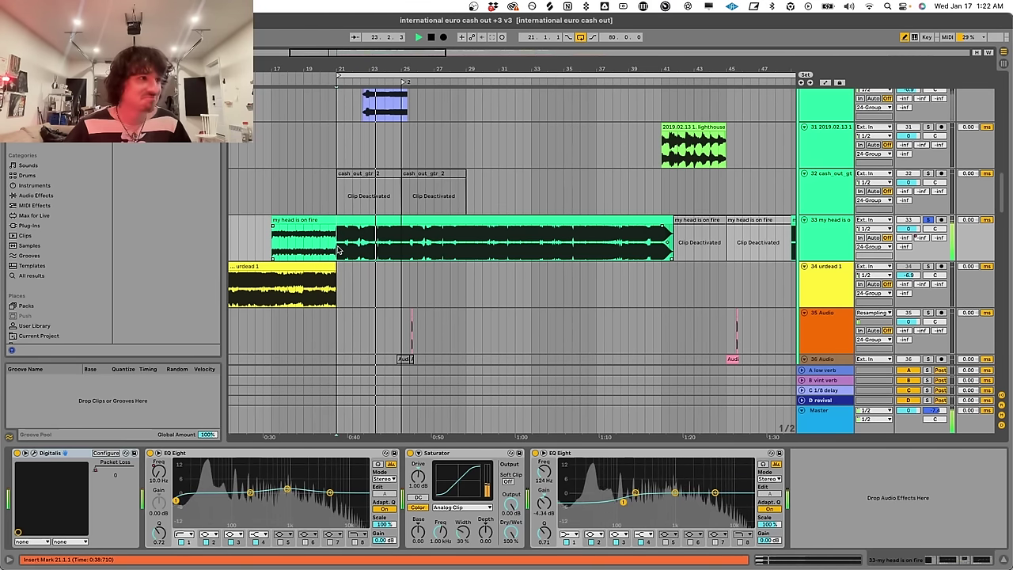
Listen to the extended my head is on fire clip from 25.1.1, 26.3.1 and 28.1.1
left_click(405, 251)
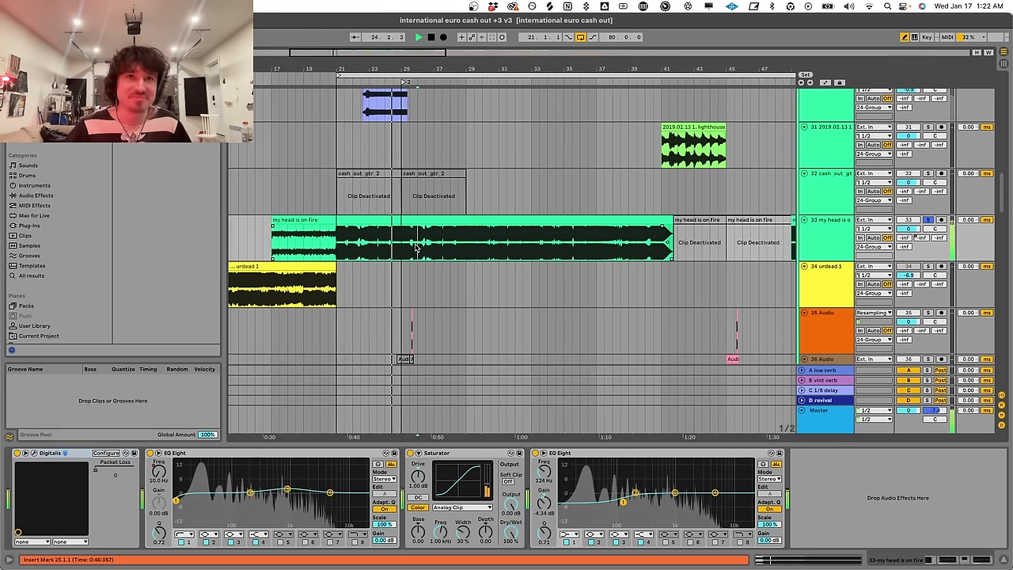
left_click(425, 252)
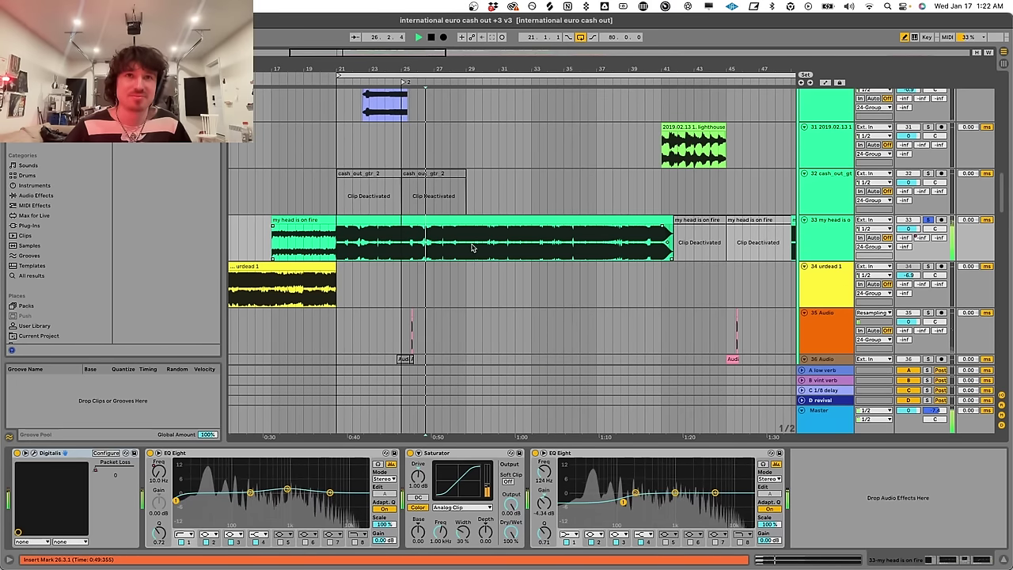
left_click(450, 249)
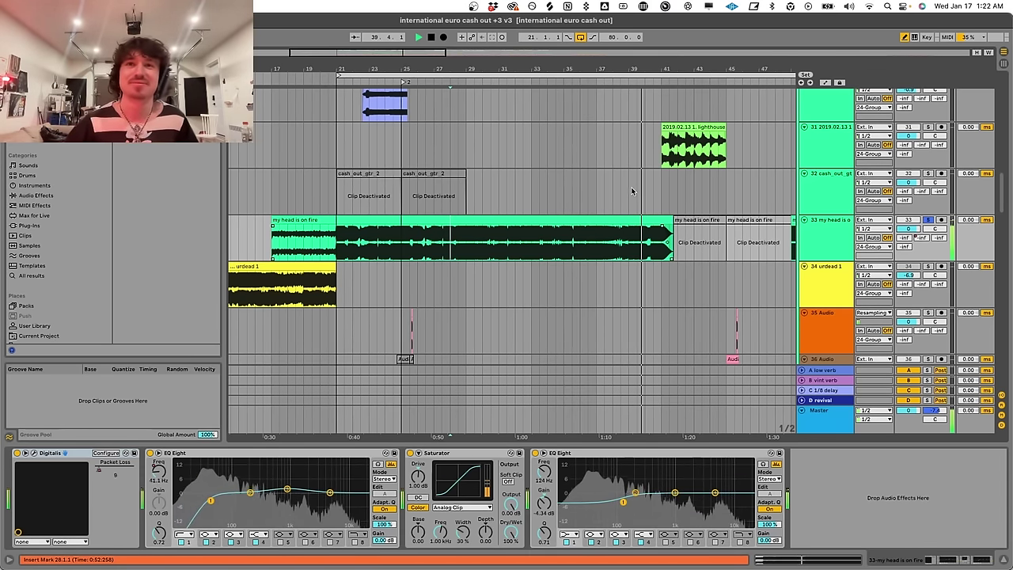
Stop playback and undo the extension of the my head is on fire clip
left_click(635, 222)
key("space")
key("super+z")
key("super+z")
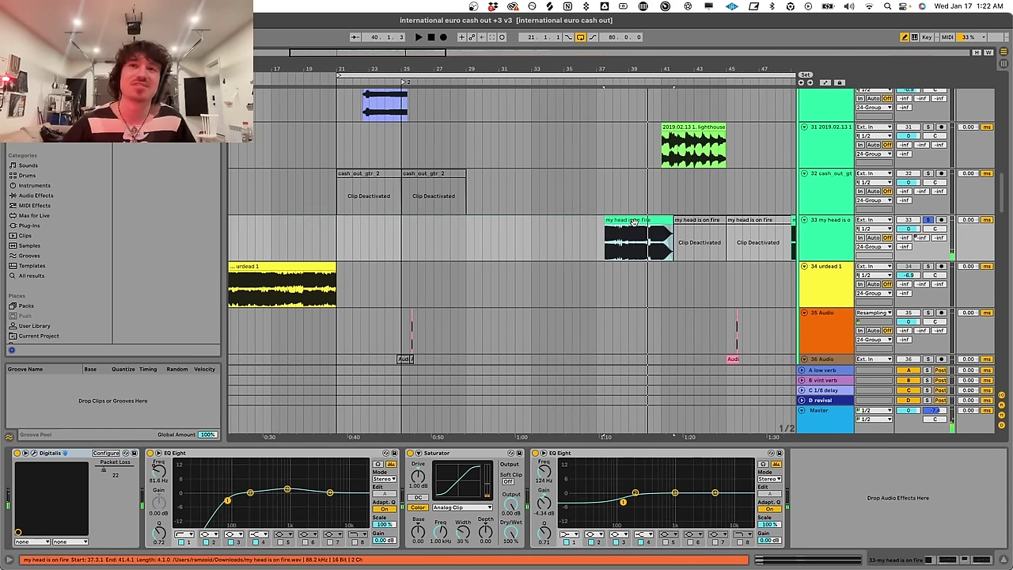
Place the insert marker at 37.1.1, unsolo track 33 and view the lighthouse and Pricemaster clips above it
left_click(593, 245)
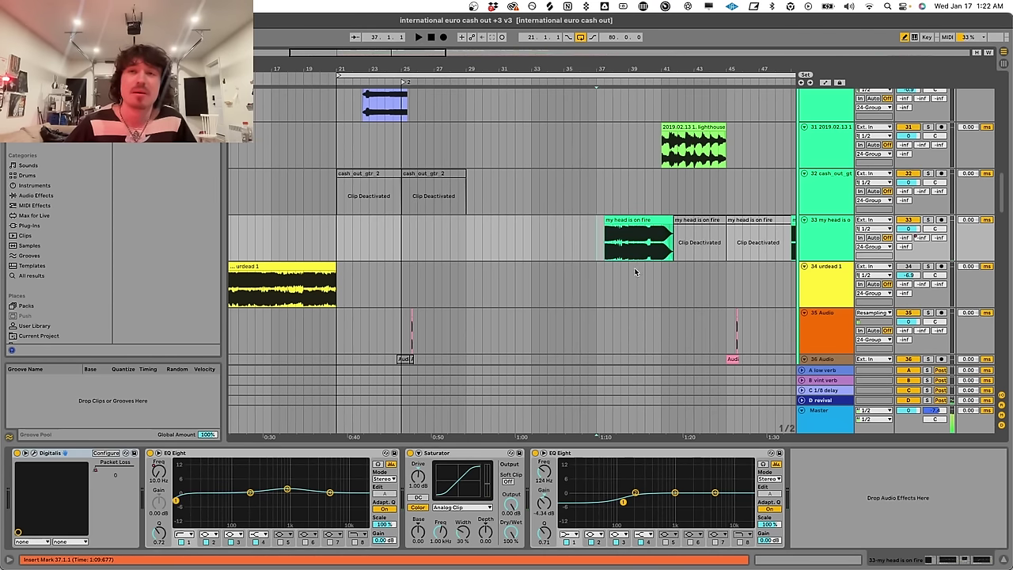
scroll(645, 268, "up", 2)
scroll(672, 289, "up", 2)
scroll(653, 283, "down", 2)
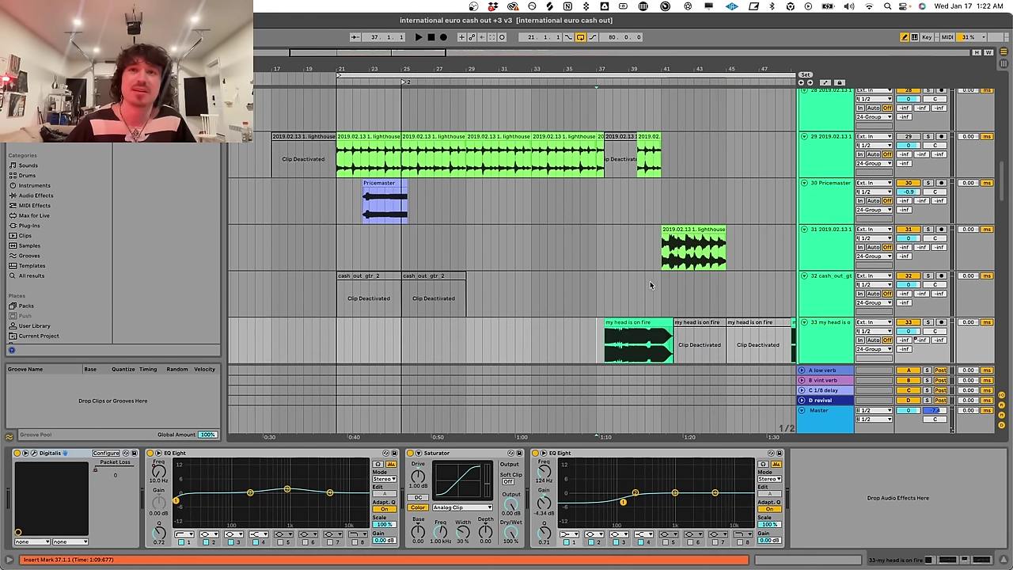